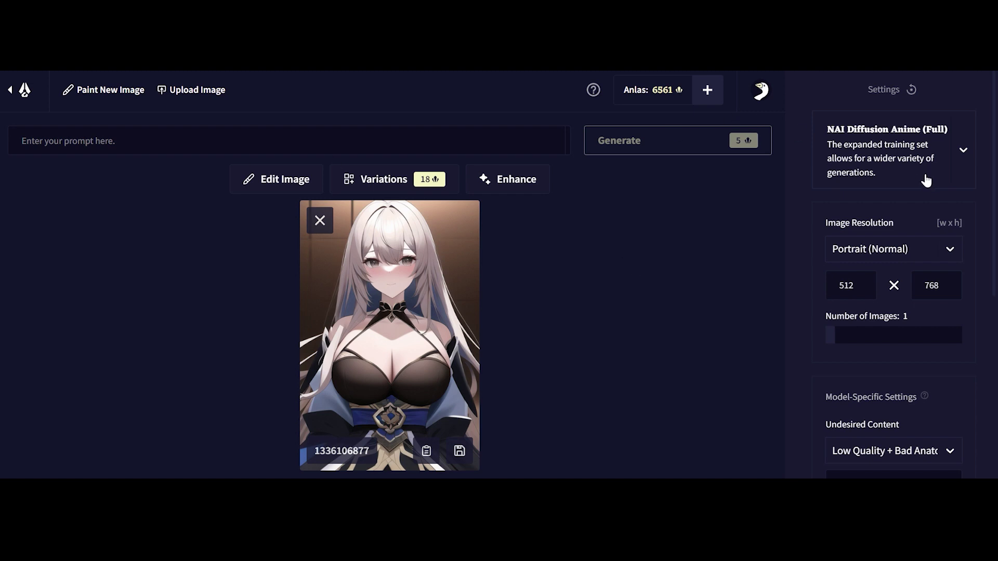
# Step: Enter the prompt 'Jean Genshin Impact, blonde hair' and generate an image
pyautogui.scroll(-6, 925, 179)
pyautogui.scroll(6, 864, 323)
pyautogui.click(208, 141)
pyautogui.write('Jen')
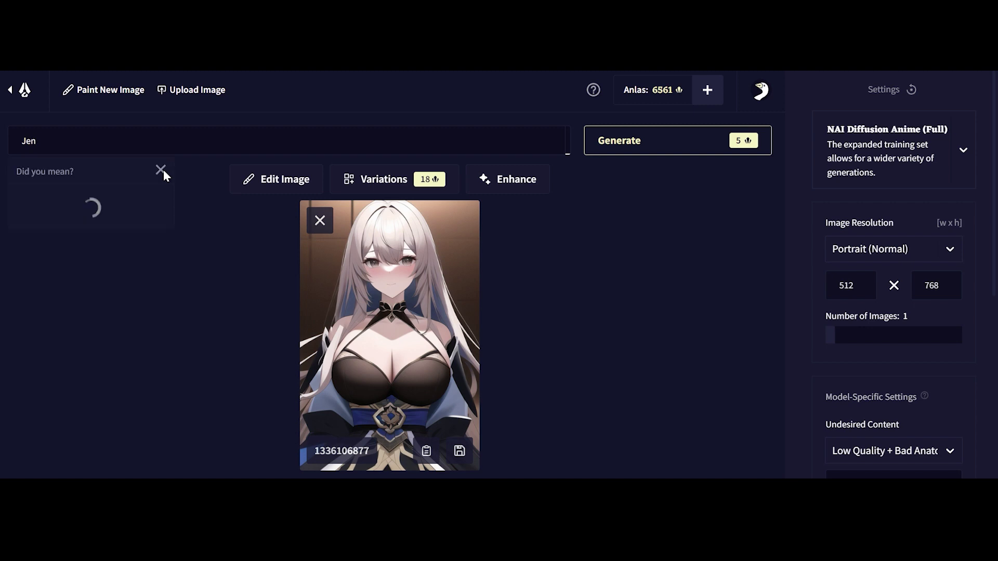
pyautogui.press('BackSpace')
pyautogui.write('an')
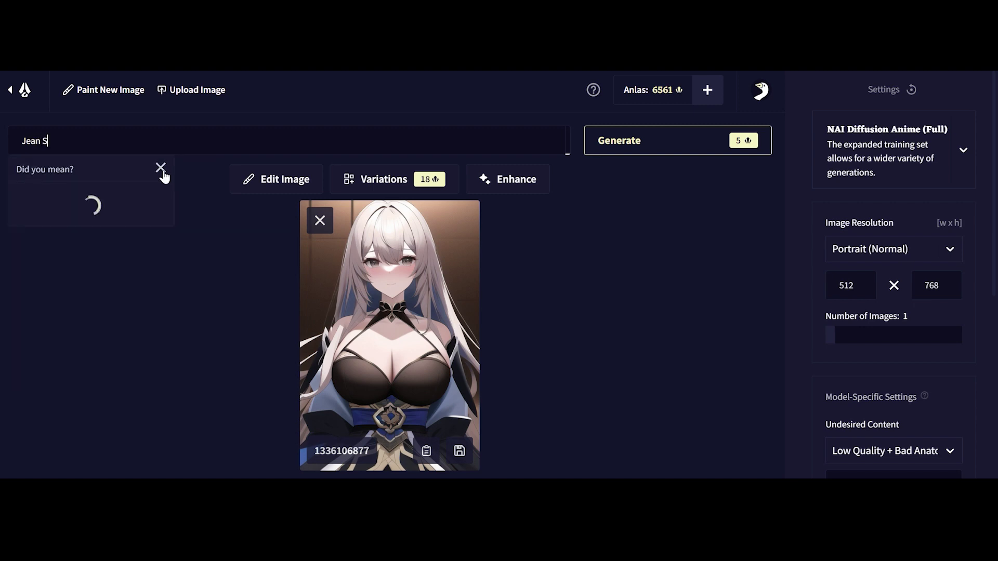
pyautogui.write(' Genshin Impact')
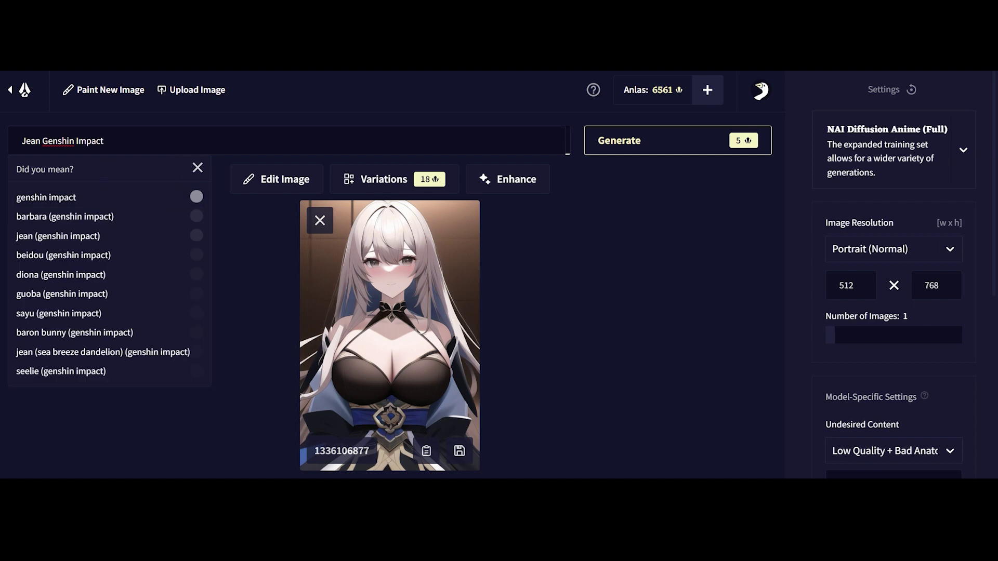
pyautogui.write(', ')
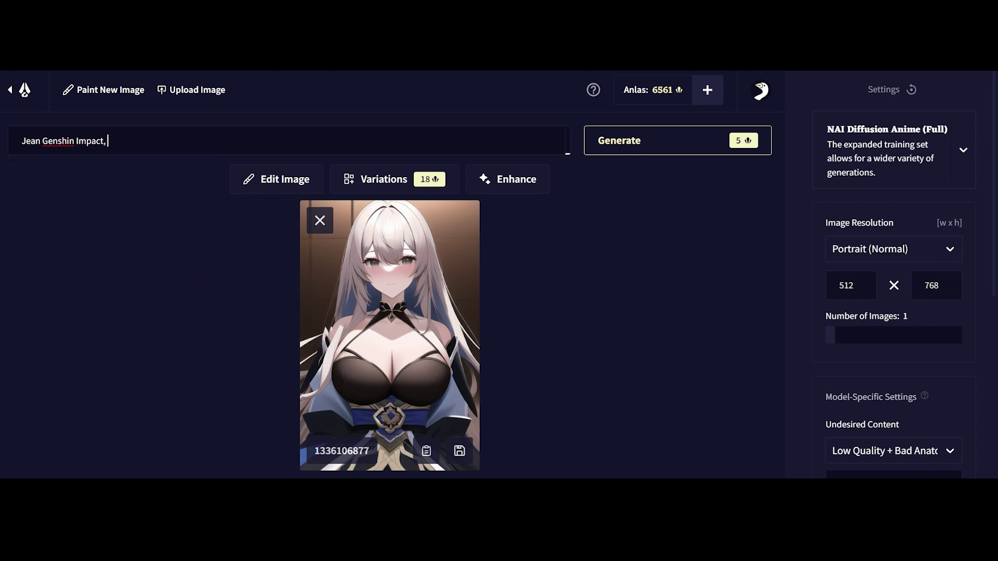
pyautogui.write('blonde hair')
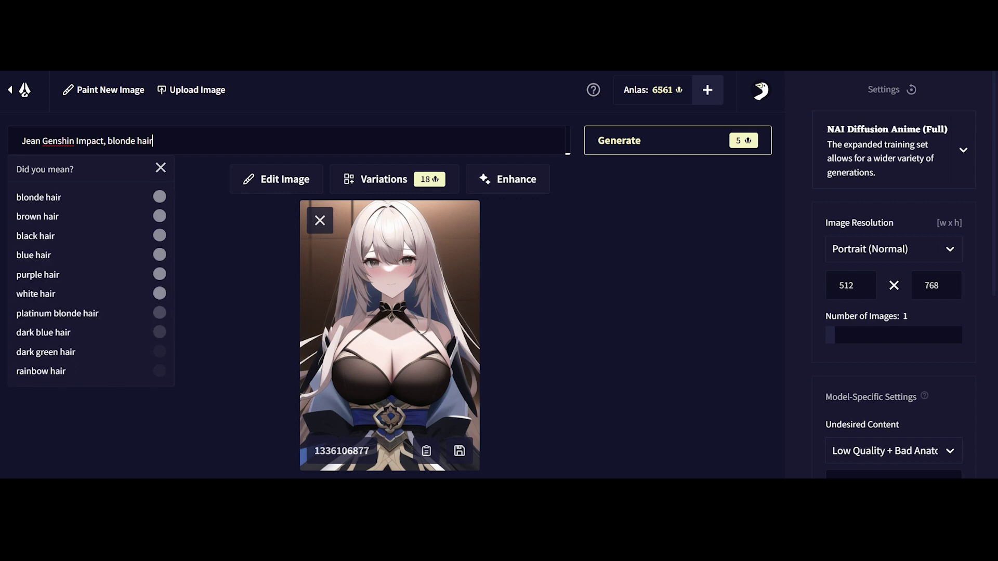
pyautogui.press('Return')
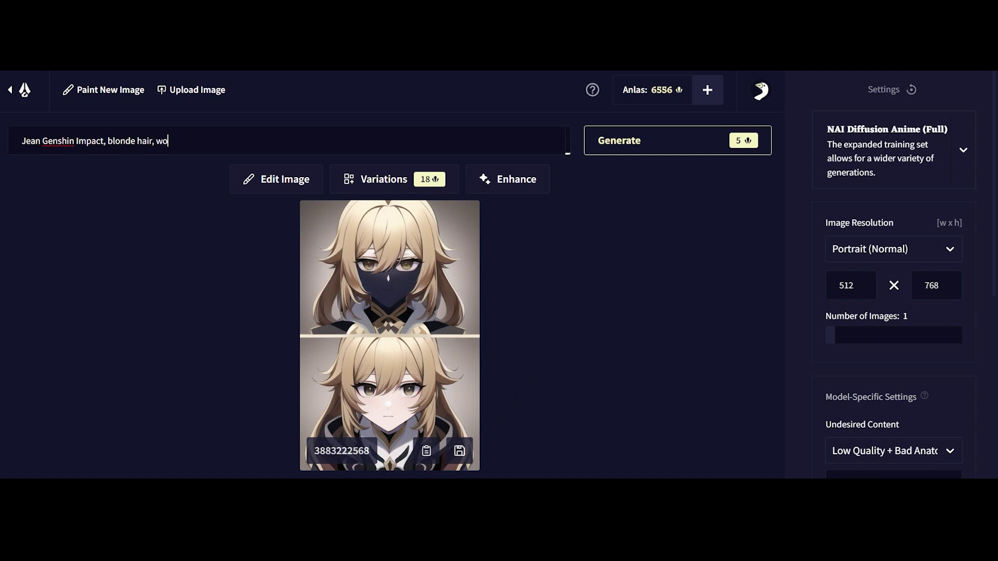
# Step: Add woman, weight the tags as [[blonde hair]] and [woman], and generate again
pyautogui.write('man')
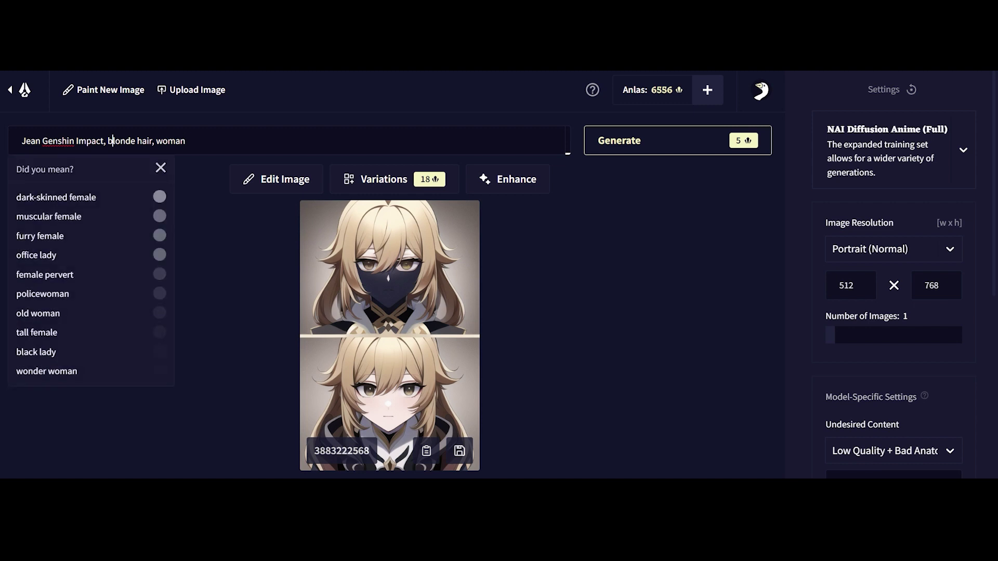
pyautogui.click(107, 141)
pyautogui.write('[[')
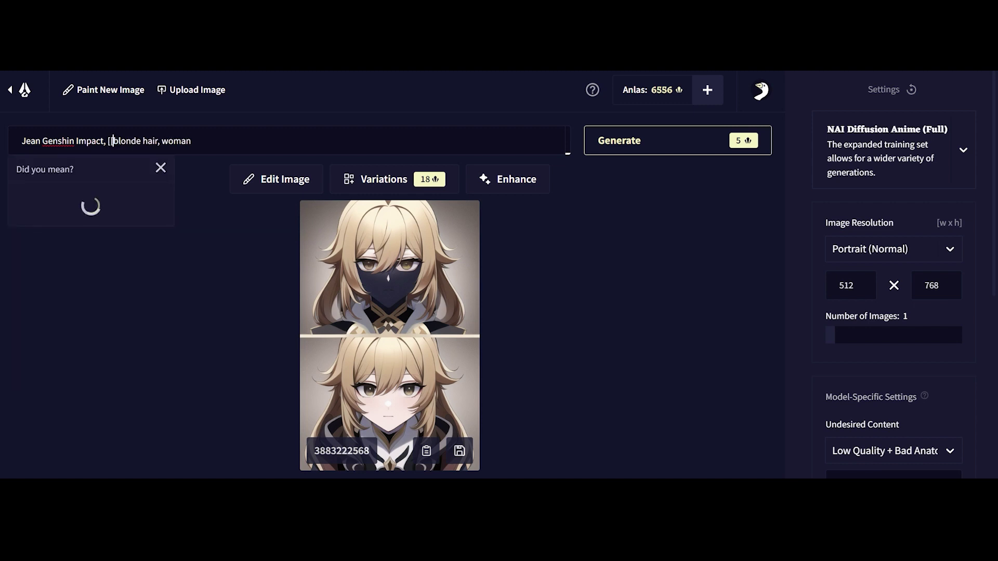
pyautogui.click(158, 141)
pyautogui.write(']]')
pyautogui.write(']')
pyautogui.click(168, 141)
pyautogui.write('[')
pyautogui.click(203, 141)
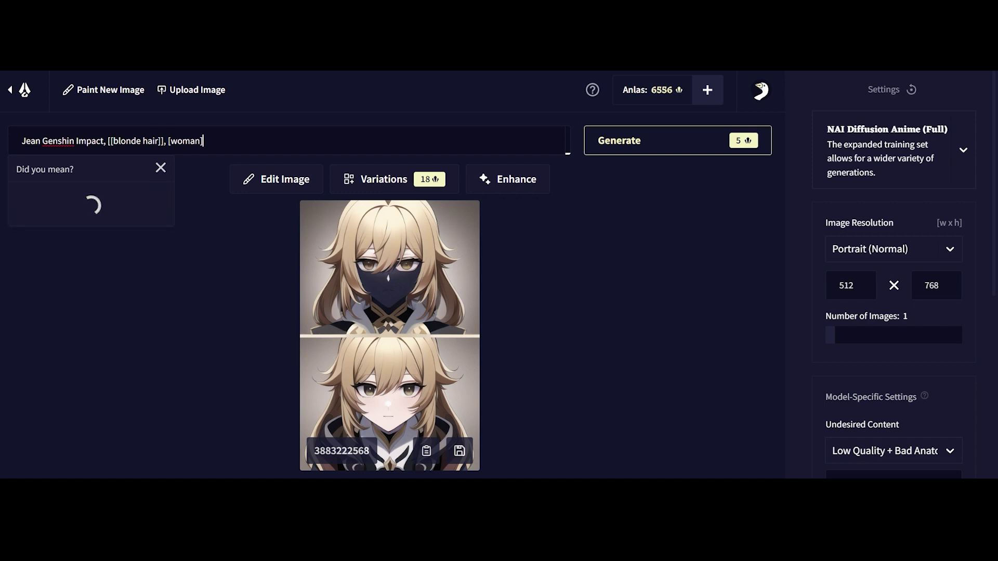
pyautogui.click(607, 150)
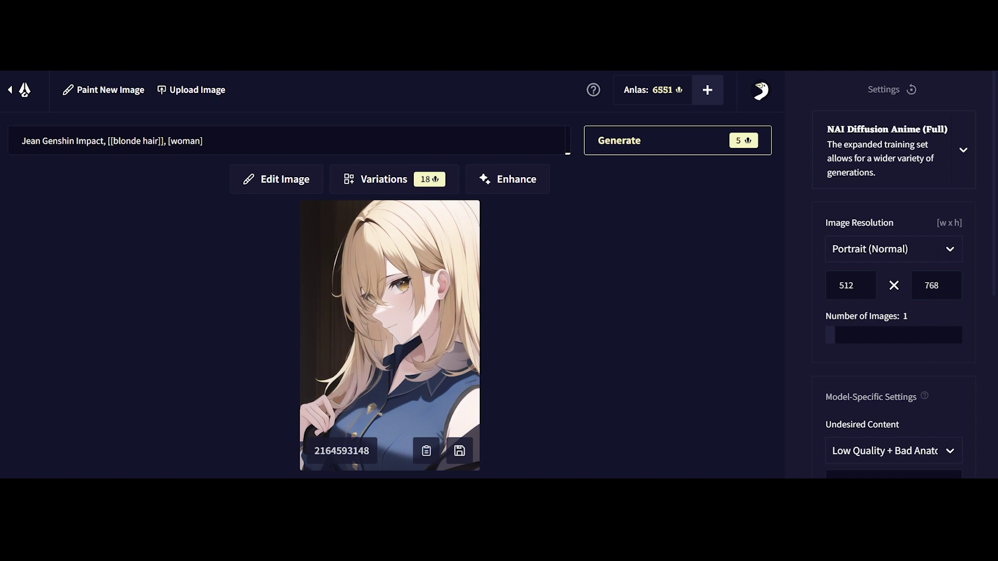
# Step: Regenerate with unbracketed blonde hair and create three variations of the new portrait
pyautogui.click(122, 148)
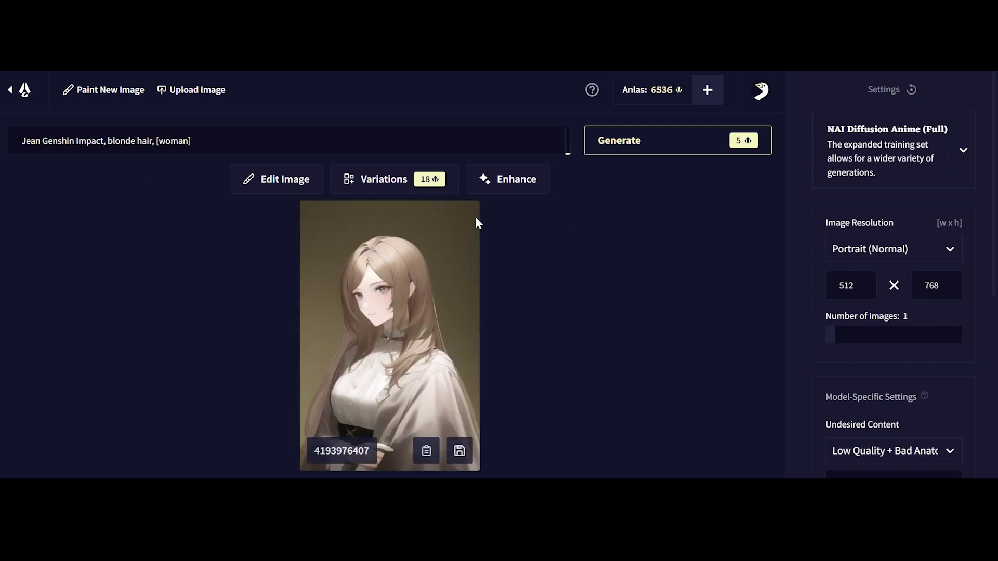
pyautogui.click(395, 188)
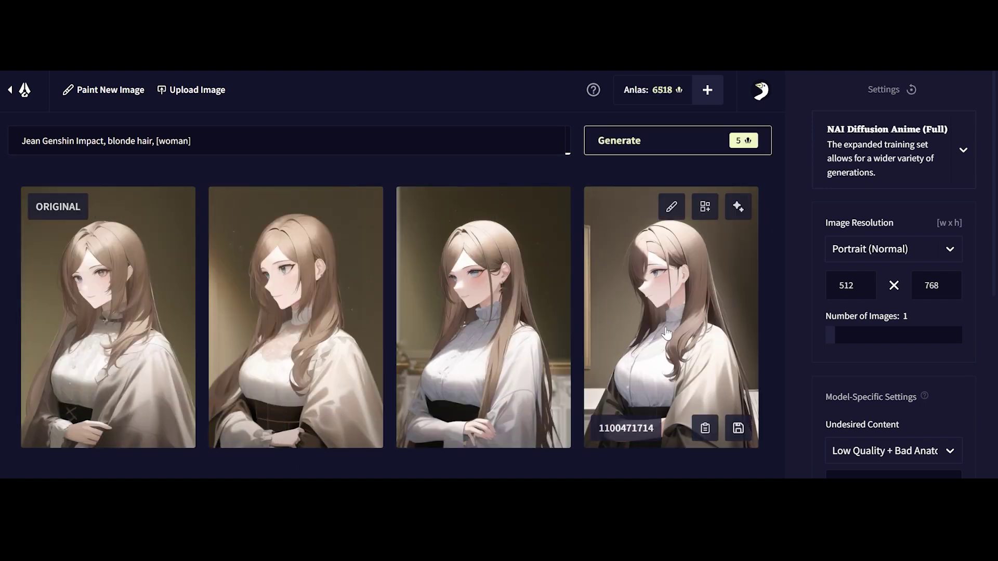
pyautogui.moveTo(136, 263)
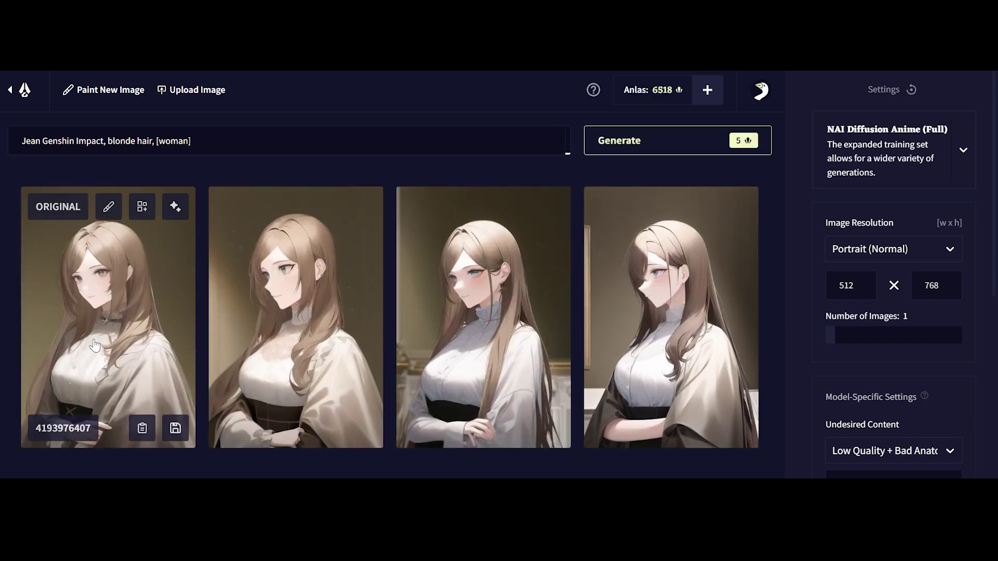
# Step: Open the original long-haired portrait and import it as the base image (strength 0.7, noise 0.2)
pyautogui.click(124, 338)
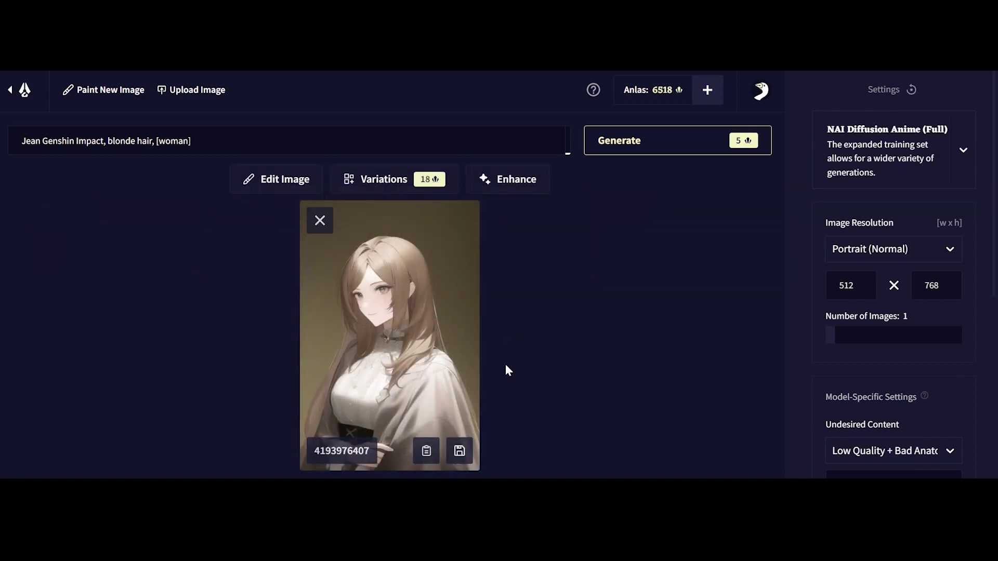
pyautogui.moveTo(368, 312); pyautogui.dragTo(401, 285)
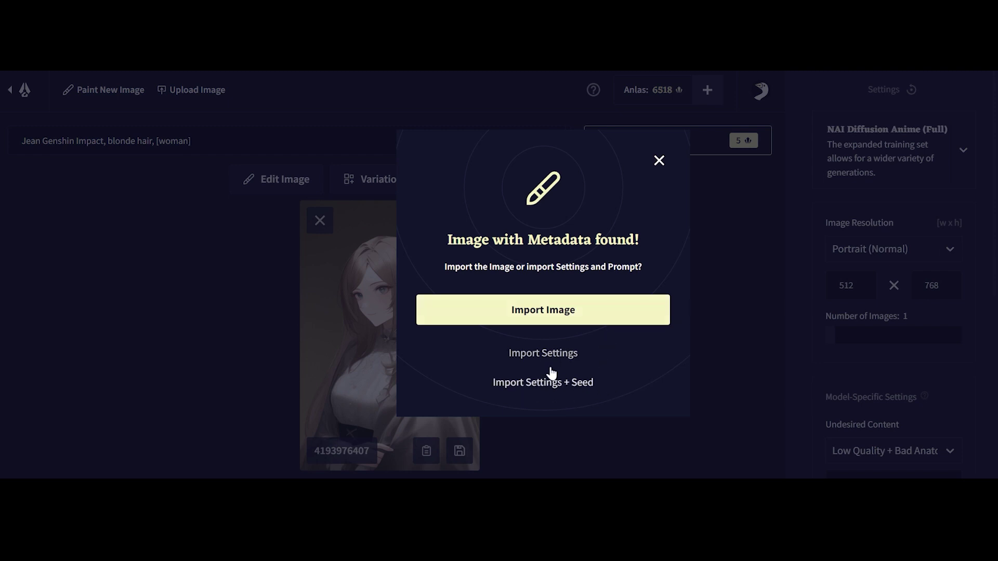
pyautogui.click(573, 318)
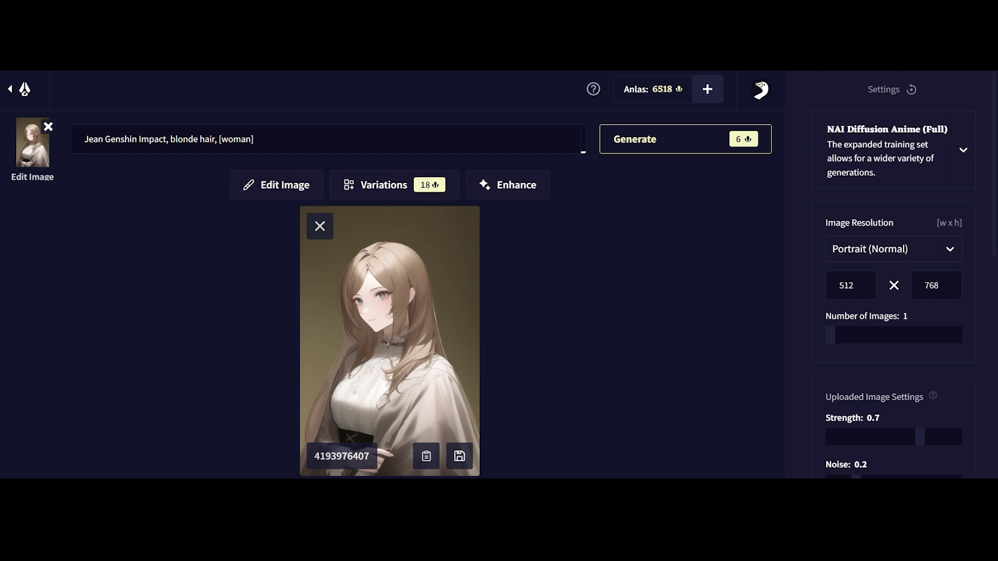
# Step: Replace Jean Genshin Impact with 'Hinata naruto shippuden' and generate from the base image
pyautogui.moveTo(88, 139); pyautogui.dragTo(167, 139)
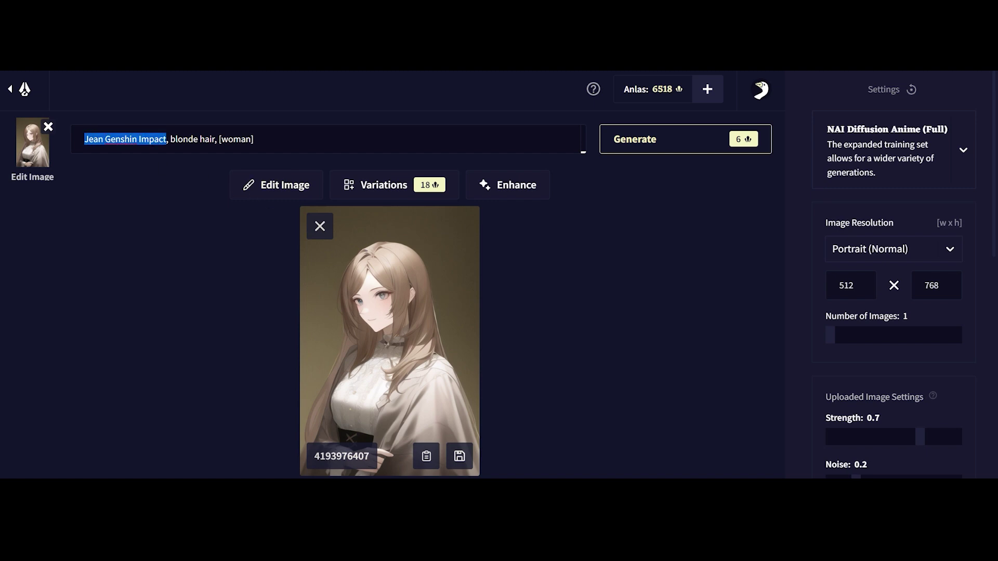
pyautogui.write('Hinata ')
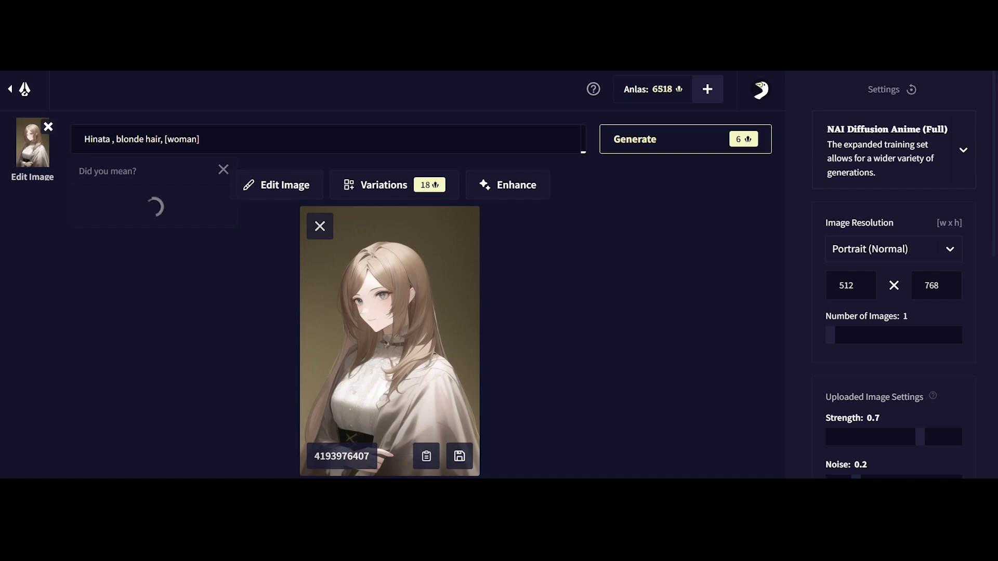
pyautogui.write('naruto')
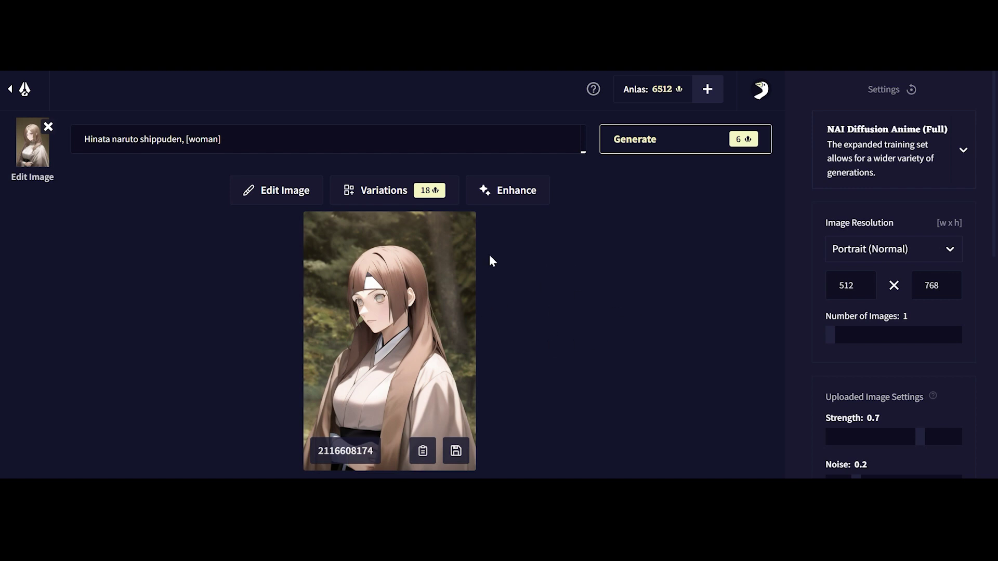
pyautogui.click(676, 141)
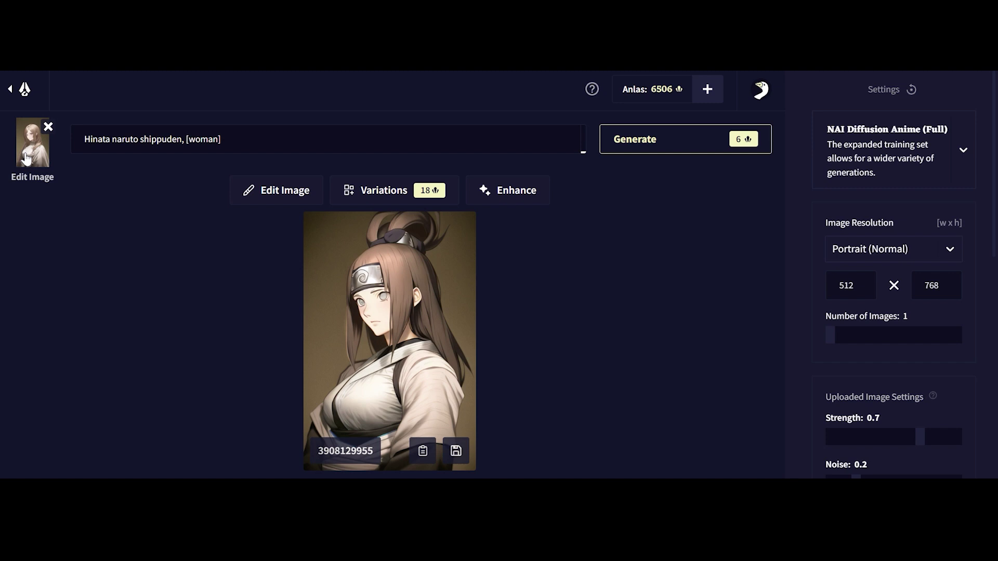
pyautogui.click(659, 151)
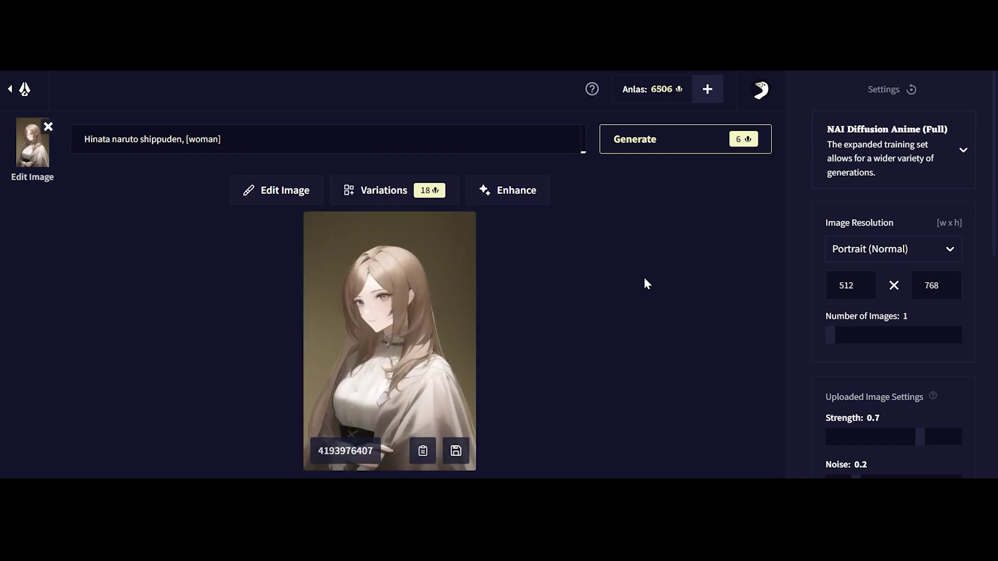
# Step: Detach the base image and paste the generated image's seed into the Seed field
pyautogui.click(49, 127)
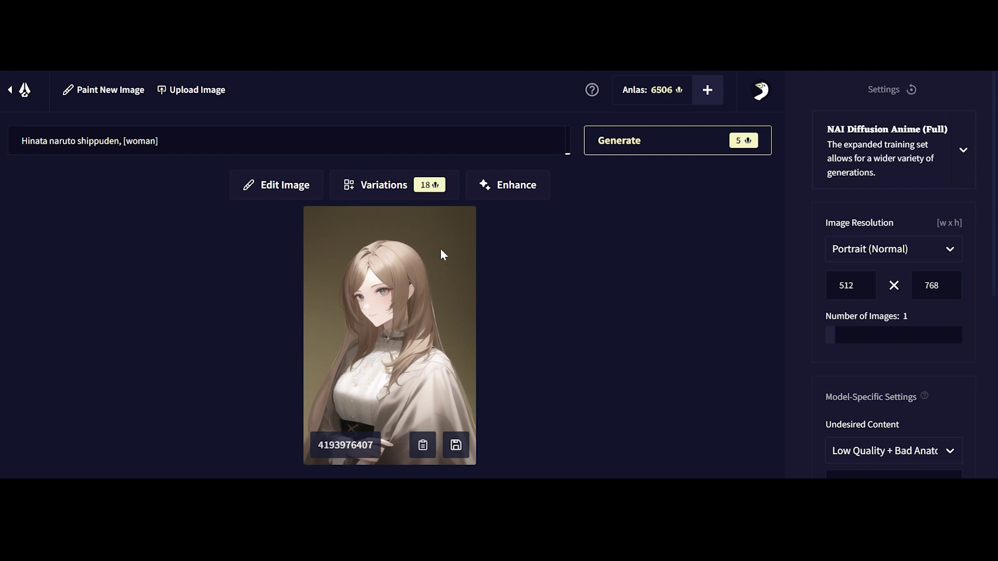
pyautogui.scroll(-4, 872, 302)
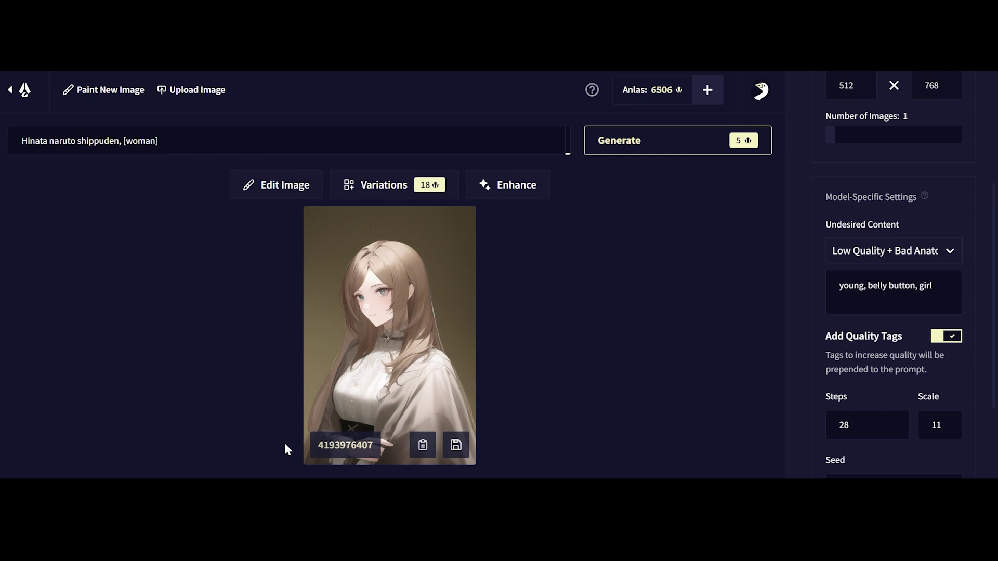
pyautogui.click(347, 445)
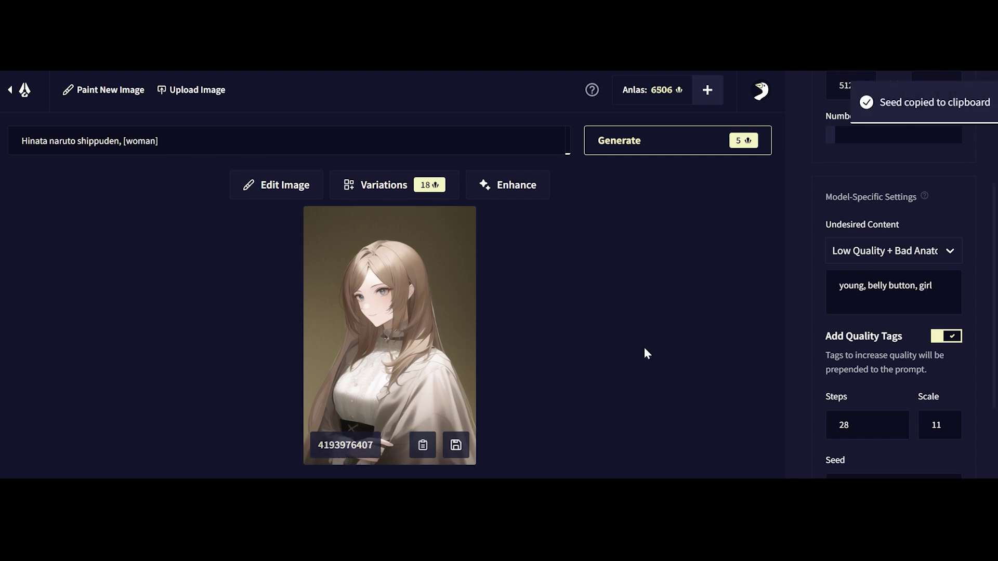
pyautogui.scroll(-2, 889, 282)
pyautogui.hotkey('ctrl', 'v')
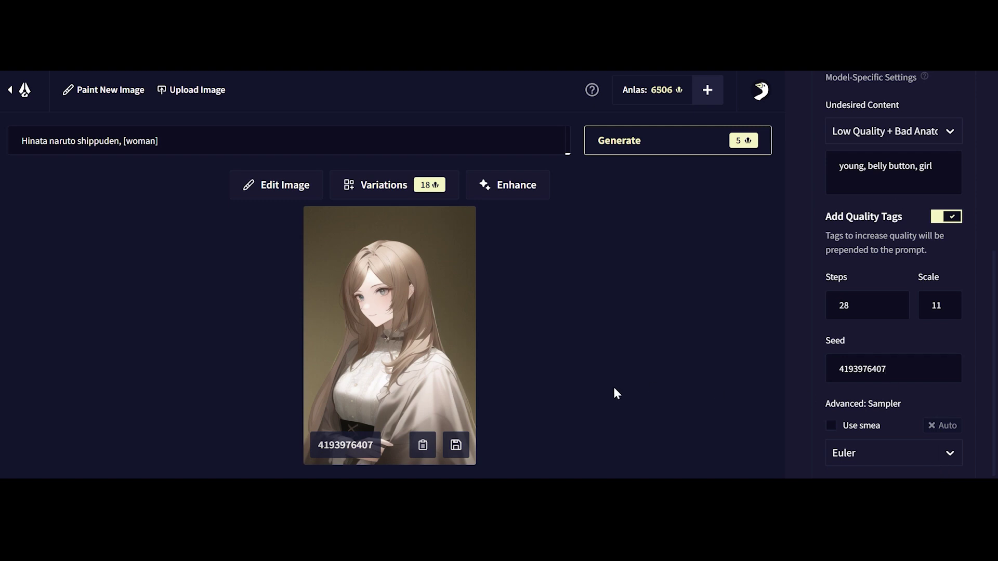
pyautogui.hotkey('shift', 'Left')
pyautogui.hotkey('shift', 'Left')
pyautogui.hotkey('shift', 'Left')
pyautogui.hotkey('shift', 'Left')
pyautogui.hotkey('shift', 'Left')
pyautogui.hotkey('shift', 'Left')
pyautogui.hotkey('shift', 'Left')
pyautogui.hotkey('shift', 'Left')
pyautogui.hotkey('shift', 'Left')
pyautogui.hotkey('shift', 'Left')
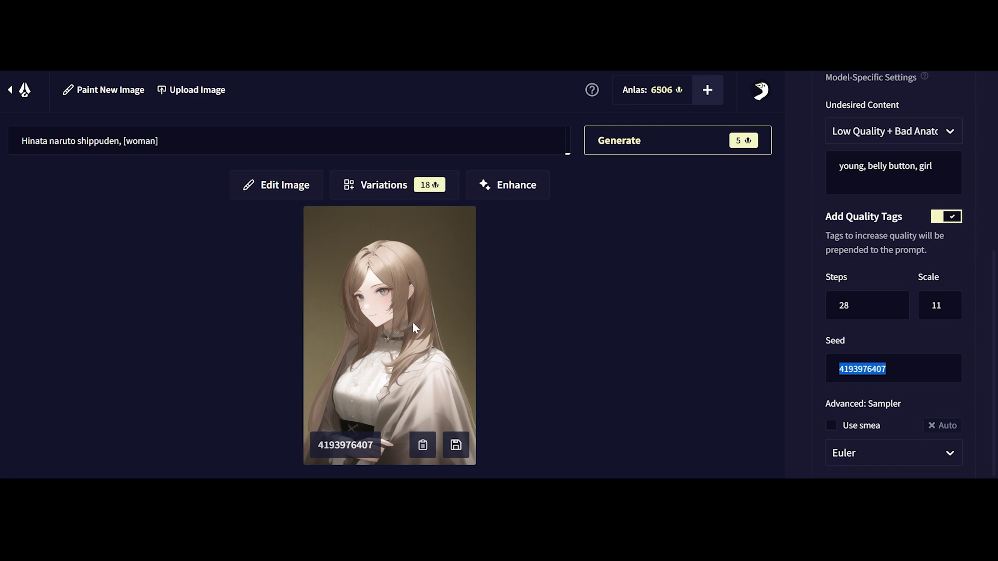
# Step: Import the generated picture as base, remove it again, and clear the Seed value
pyautogui.moveTo(416, 329); pyautogui.dragTo(466, 314)
pyautogui.click(530, 310)
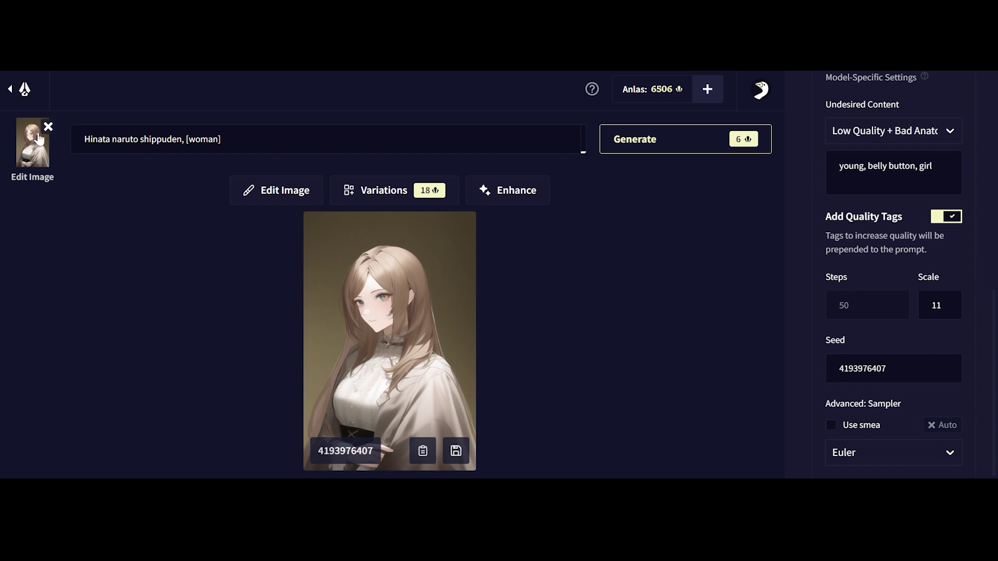
pyautogui.click(49, 126)
pyautogui.doubleClick(862, 369)
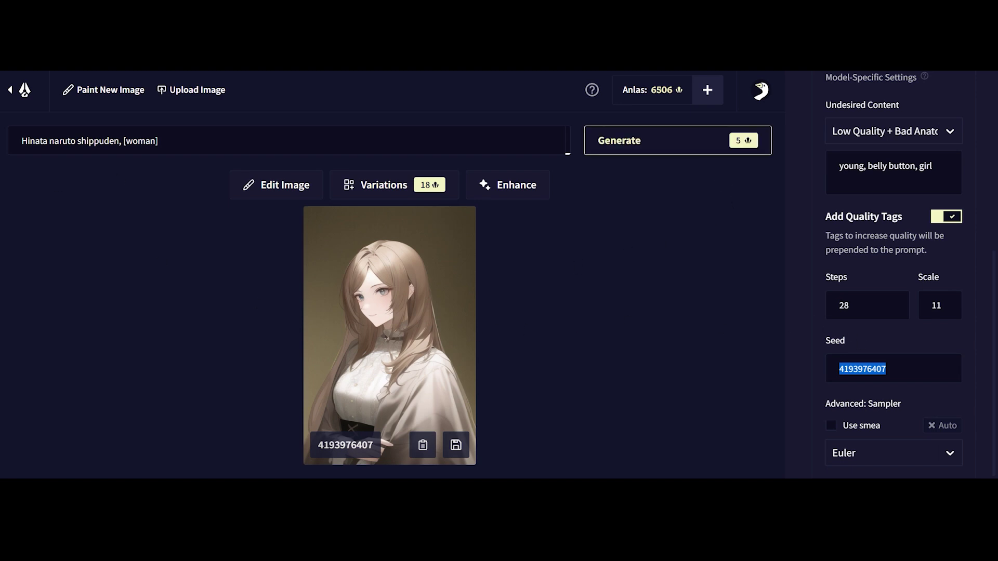
pyautogui.press('BackSpace')
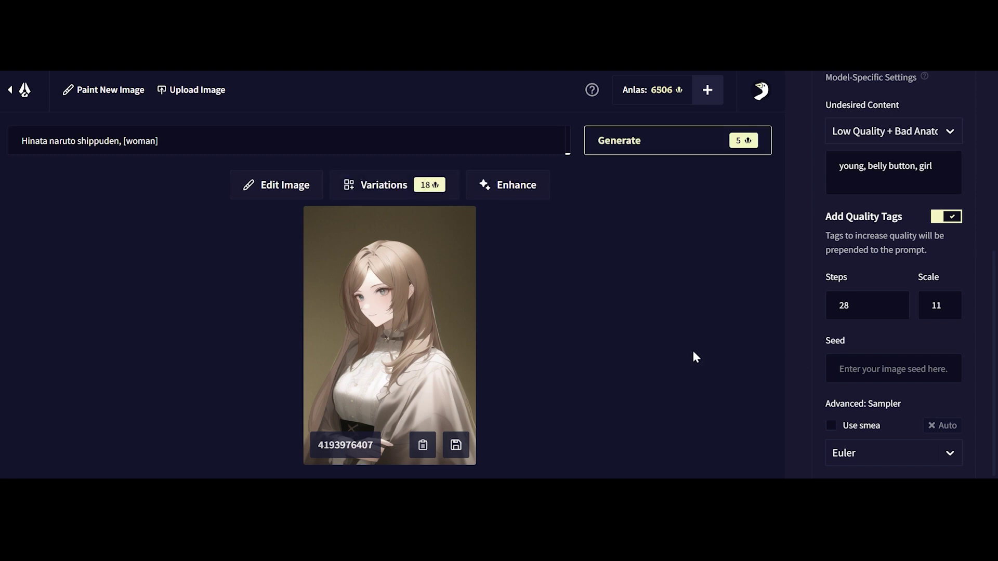
pyautogui.scroll(6, 917, 294)
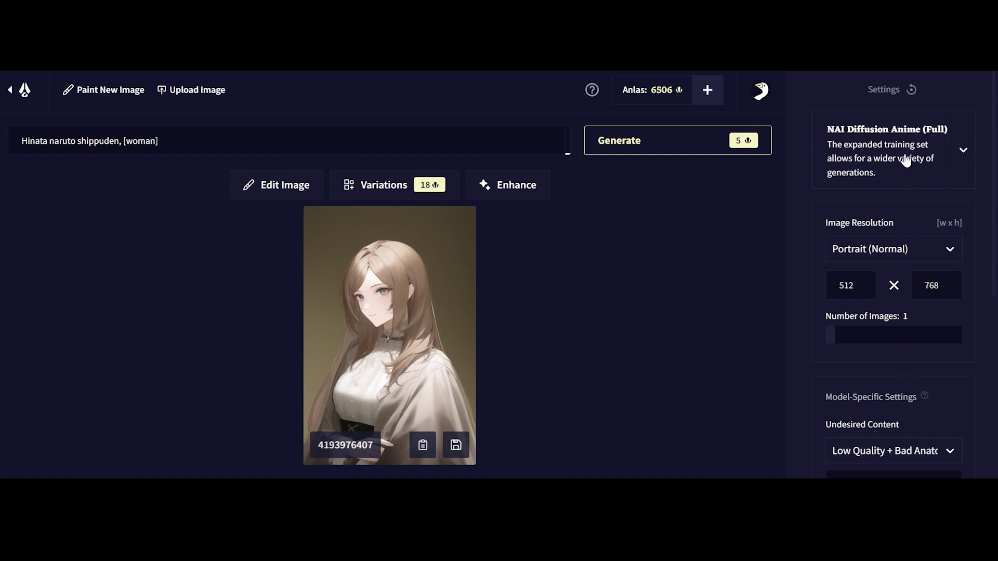
pyautogui.click(933, 151)
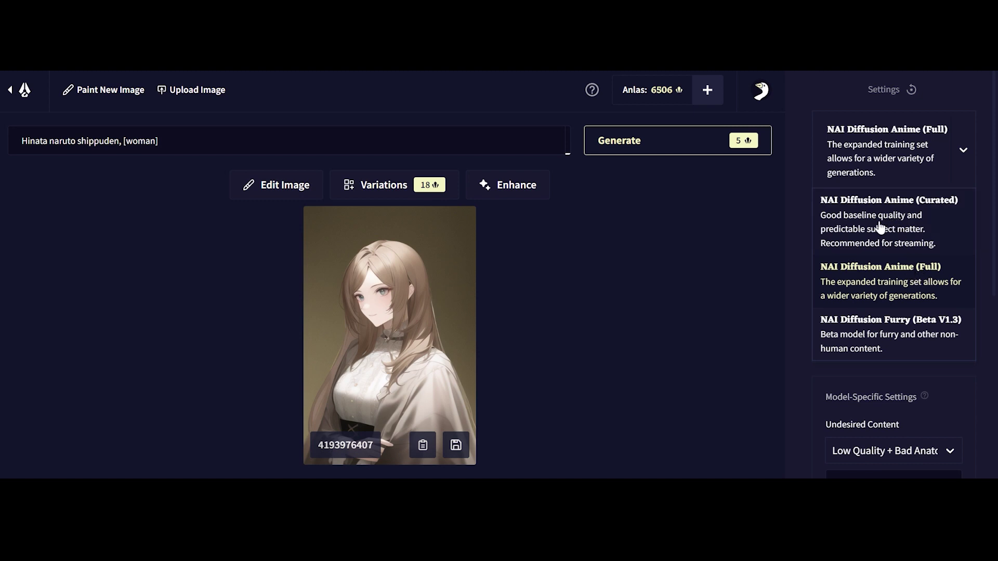
pyautogui.click(875, 195)
pyautogui.scroll(-1, 875, 194)
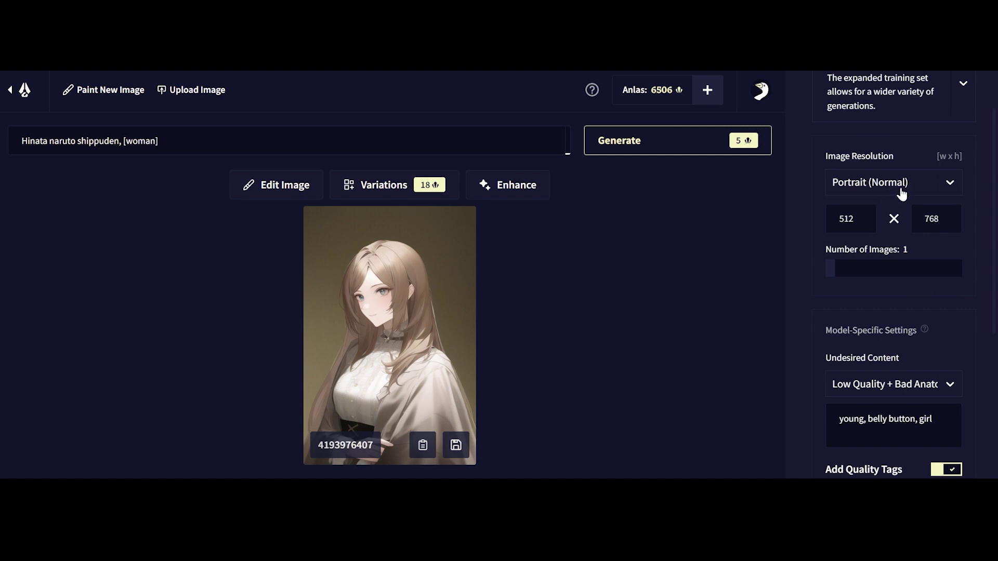
# Step: Try Portrait (Large) 832x1280 and (Large+) 1024x1536, then return to Portrait (Normal) 512x768
pyautogui.click(884, 192)
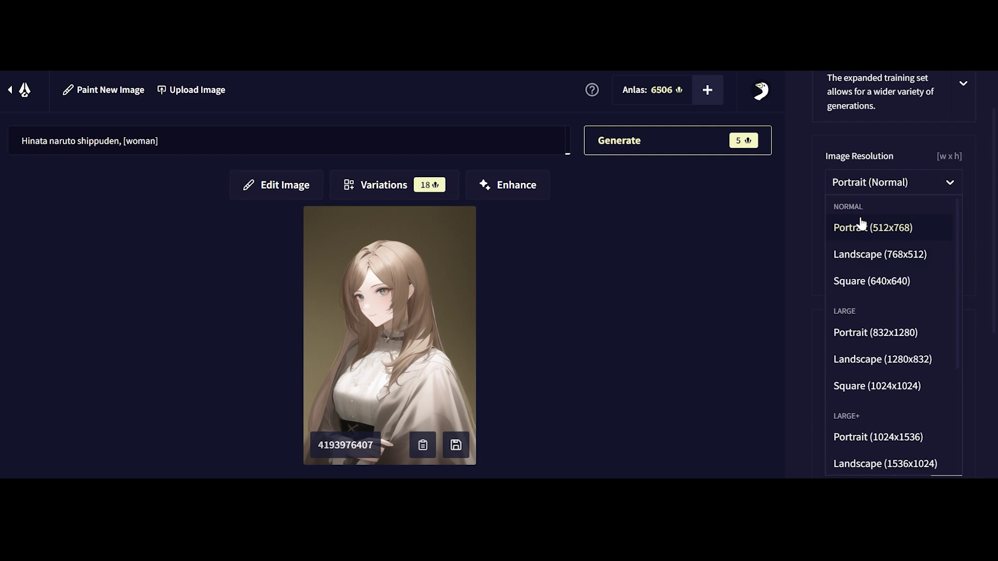
pyautogui.scroll(-1, 903, 265)
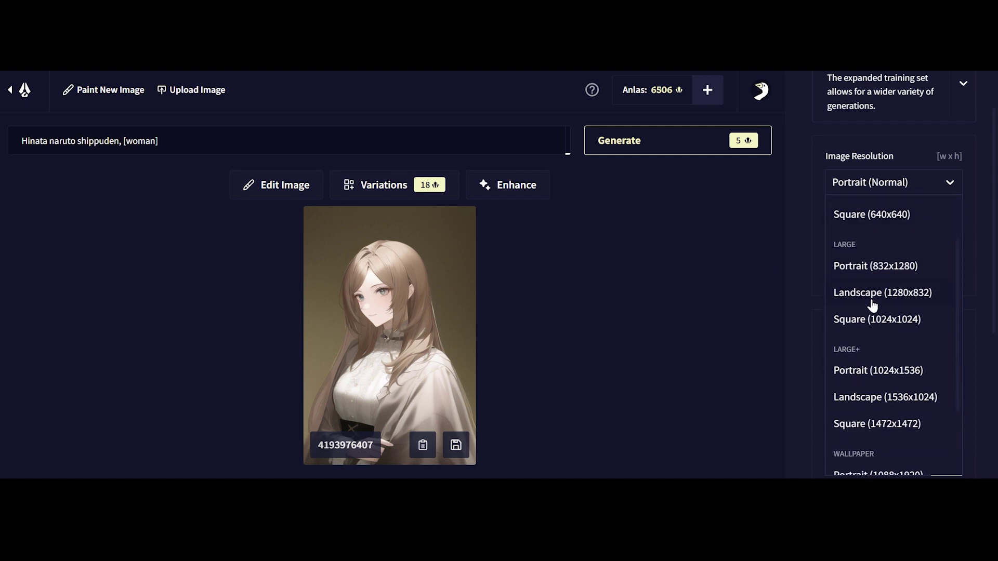
pyautogui.scroll(-2, 895, 302)
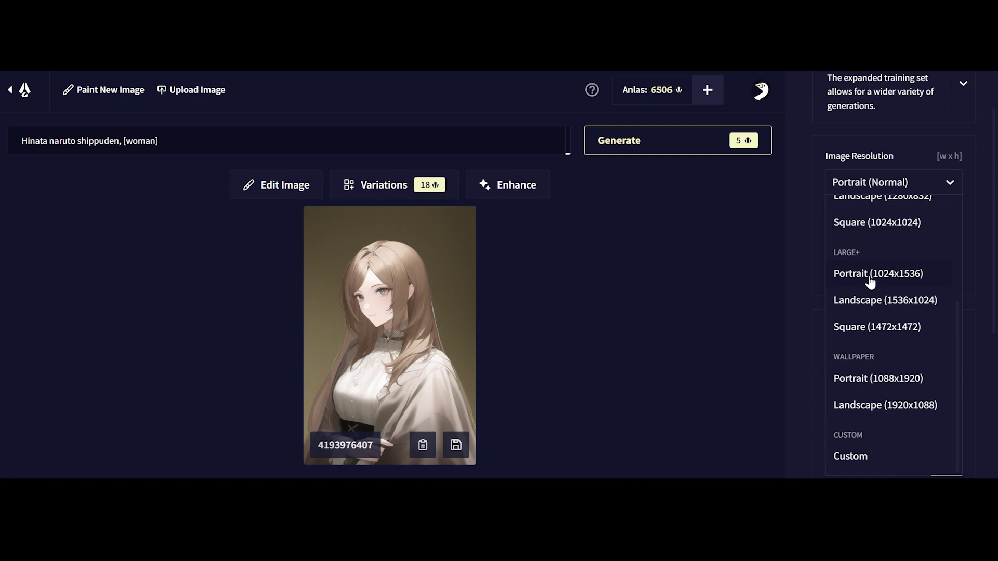
pyautogui.scroll(3, 888, 296)
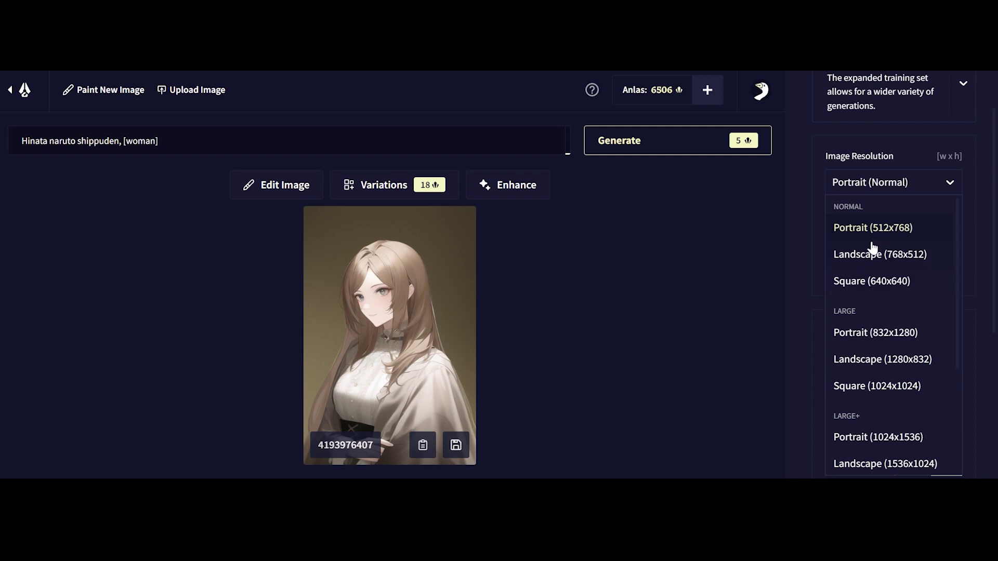
pyautogui.click(884, 337)
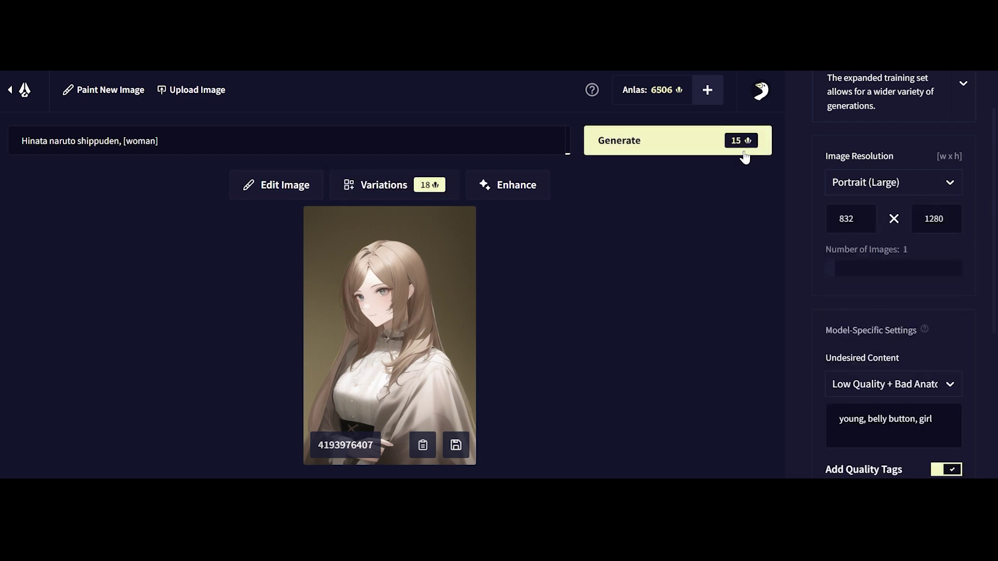
pyautogui.click(857, 193)
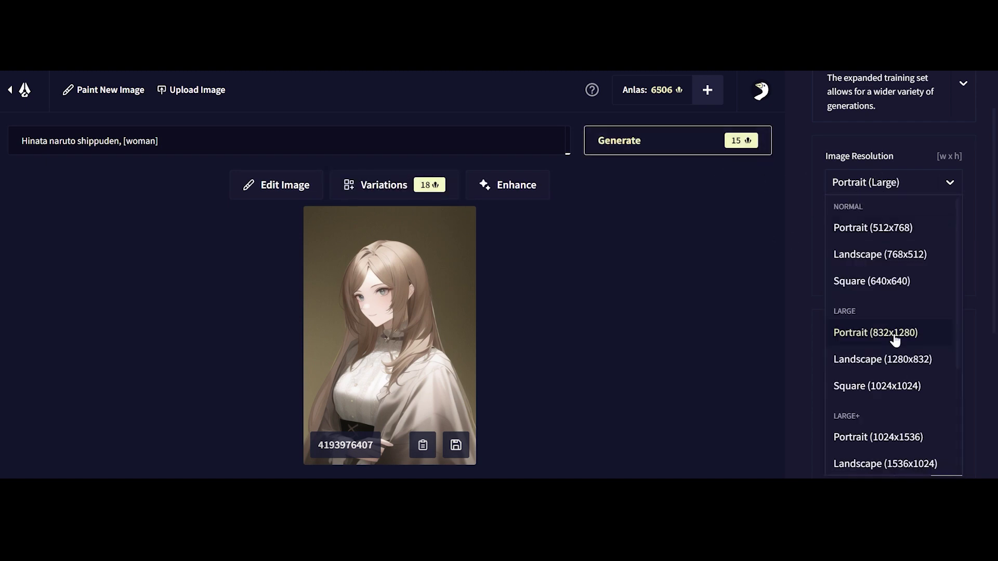
pyautogui.scroll(-1, 896, 338)
pyautogui.click(882, 372)
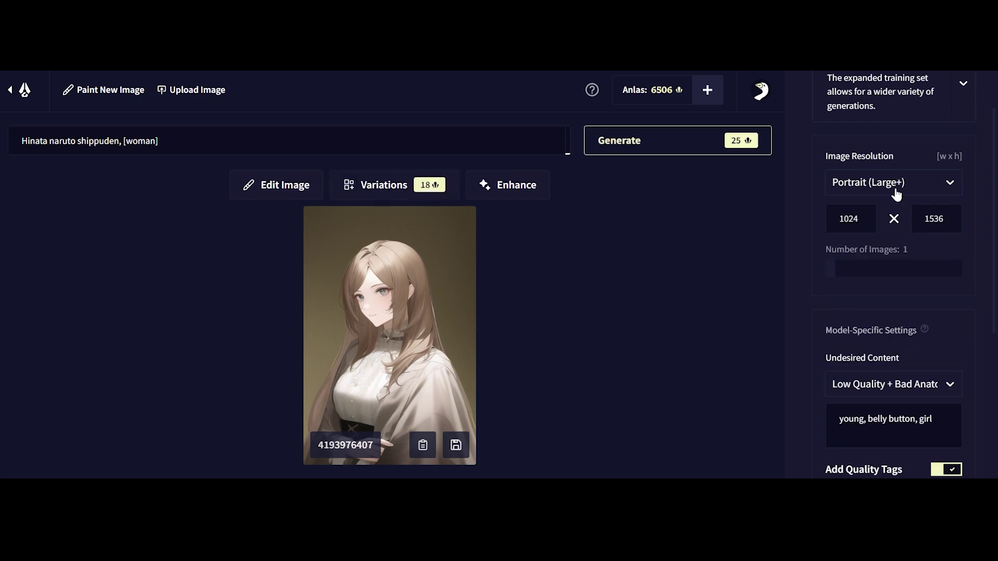
pyautogui.click(876, 185)
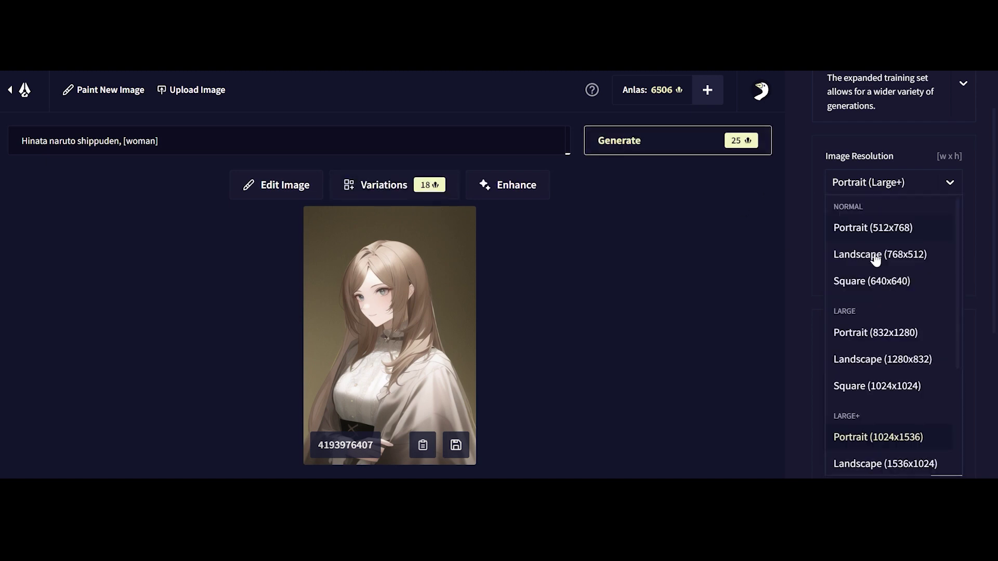
pyautogui.click(869, 230)
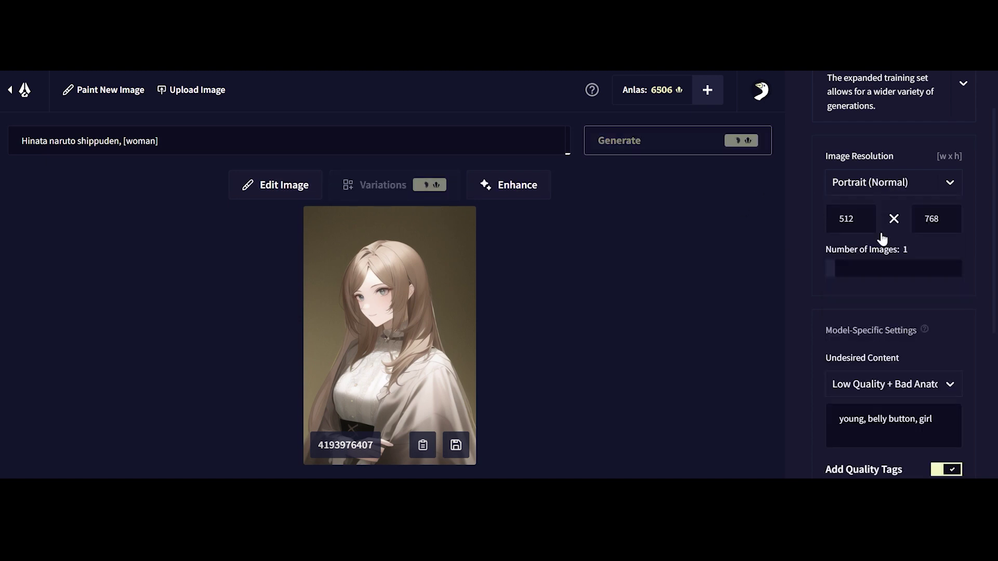
# Step: Keep the 512x768 size and set Number of Images to 4 (20 Anlas)
pyautogui.click(896, 185)
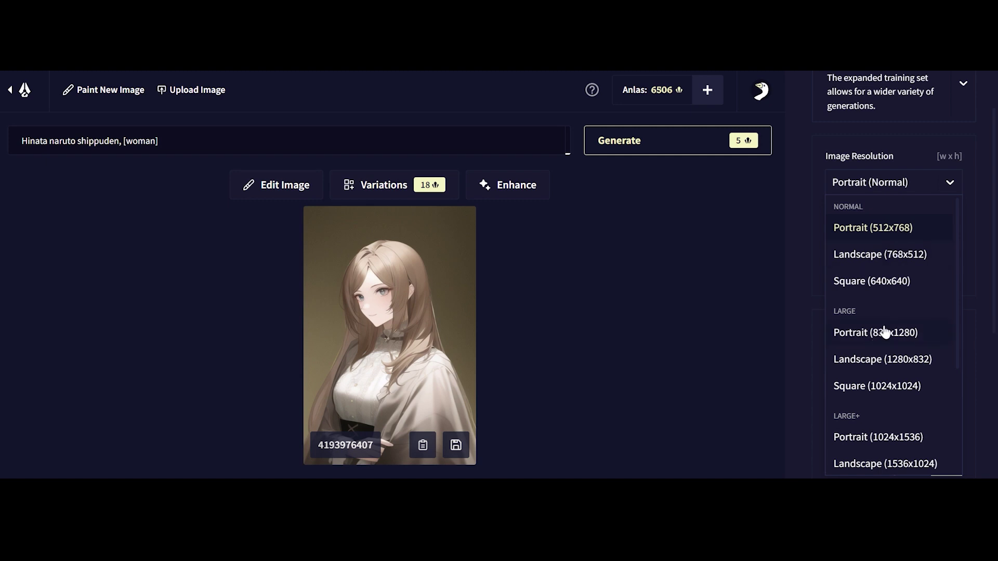
pyautogui.click(661, 285)
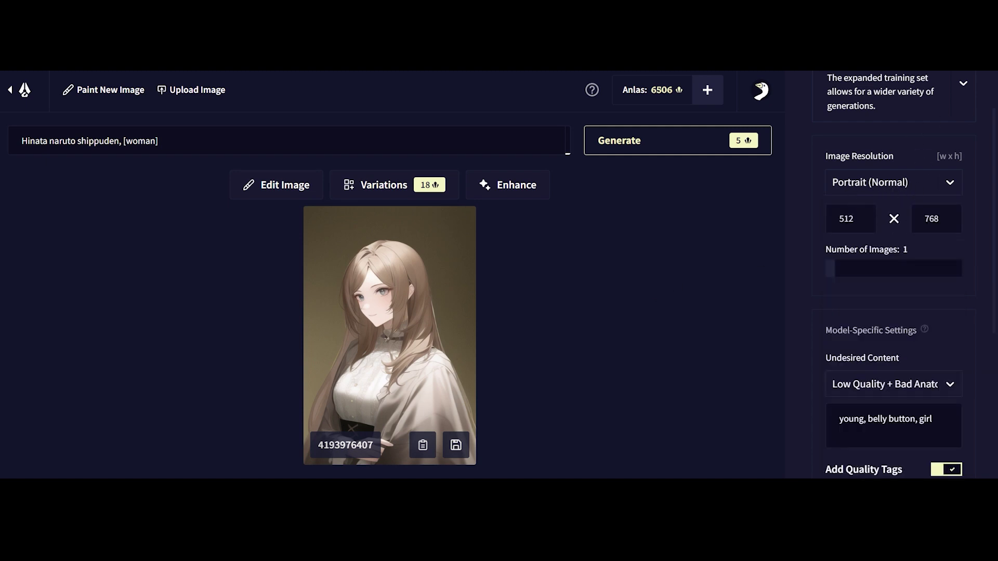
pyautogui.doubleClick(838, 218)
pyautogui.click(956, 269)
# Step: Generate four Hinata portraits, dropping the Anlas balance to 6486
pyautogui.click(660, 150)
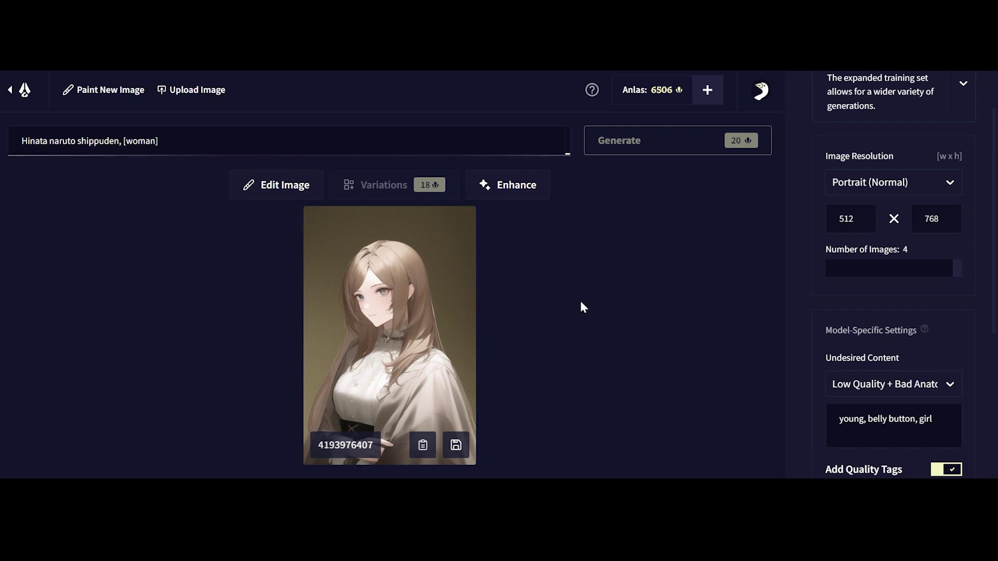
pyautogui.scroll(-3, 884, 291)
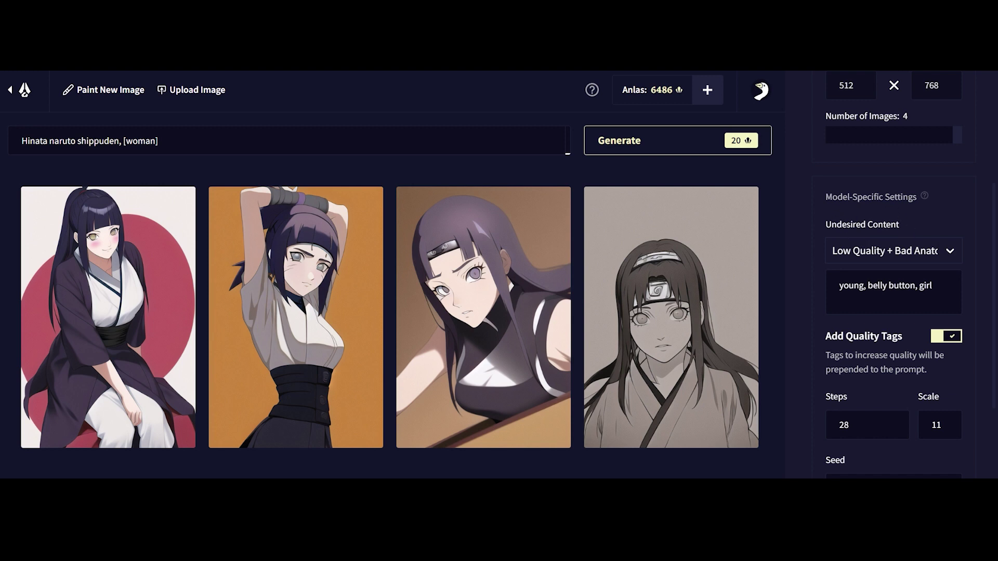
pyautogui.click(899, 251)
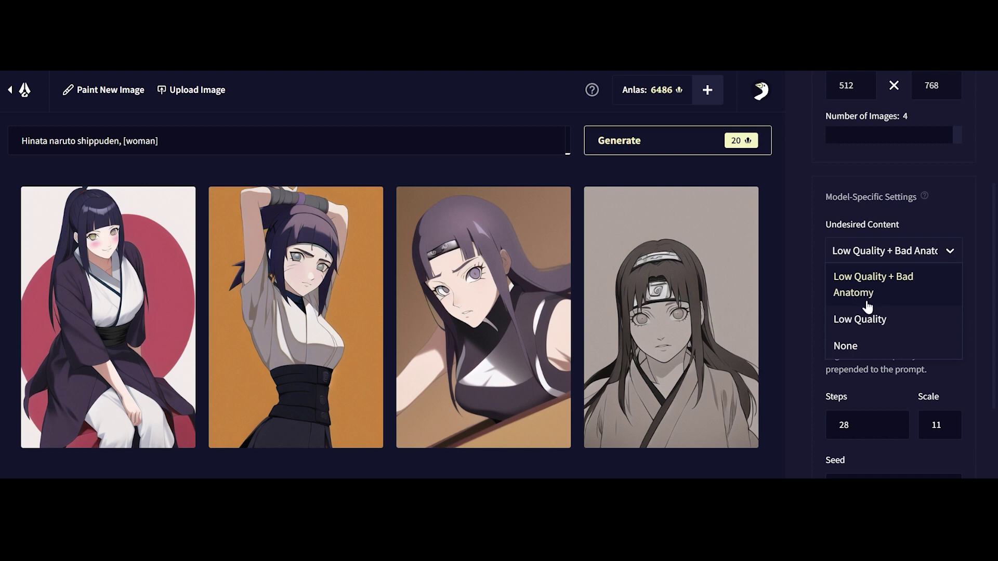
# Step: Switch the Undesired Content preset to Low Quality, then back to Low Quality + Bad Anatomy
pyautogui.click(858, 319)
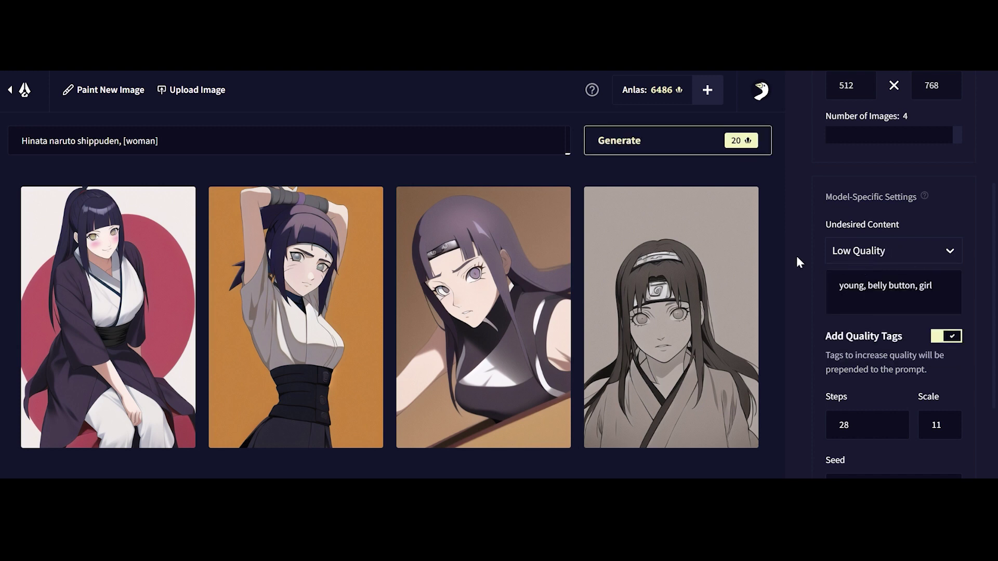
pyautogui.click(847, 252)
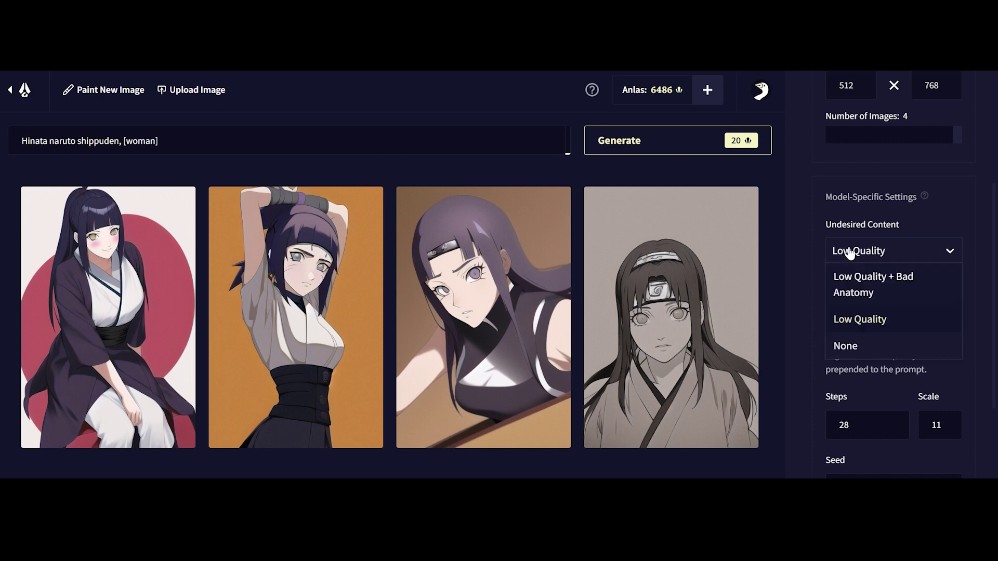
pyautogui.click(865, 286)
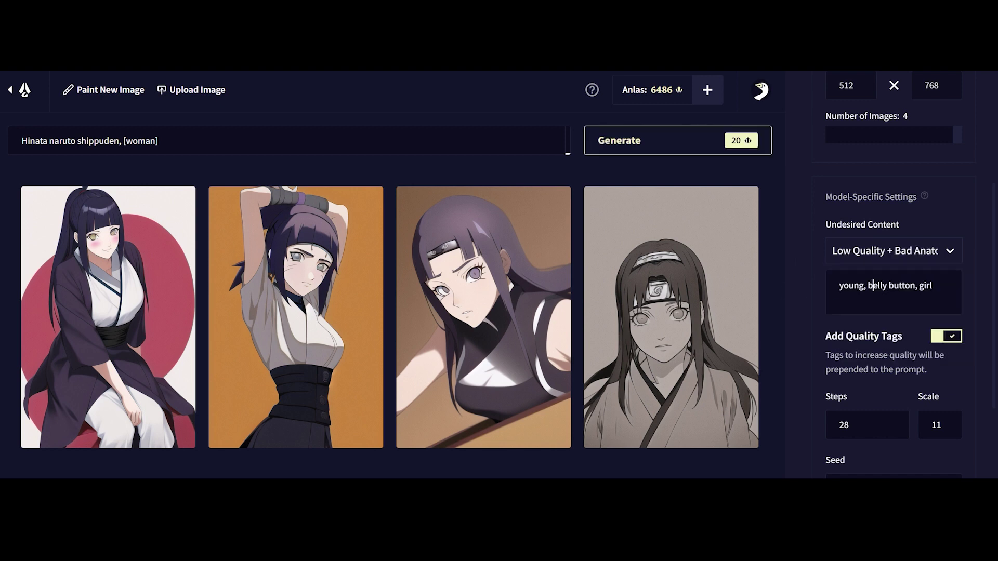
# Step: Delete the extra undesired tags 'young, belly button, girl' from the text box
pyautogui.moveTo(933, 286); pyautogui.dragTo(839, 286)
pyautogui.click(839, 285)
pyautogui.moveTo(933, 286); pyautogui.dragTo(839, 285)
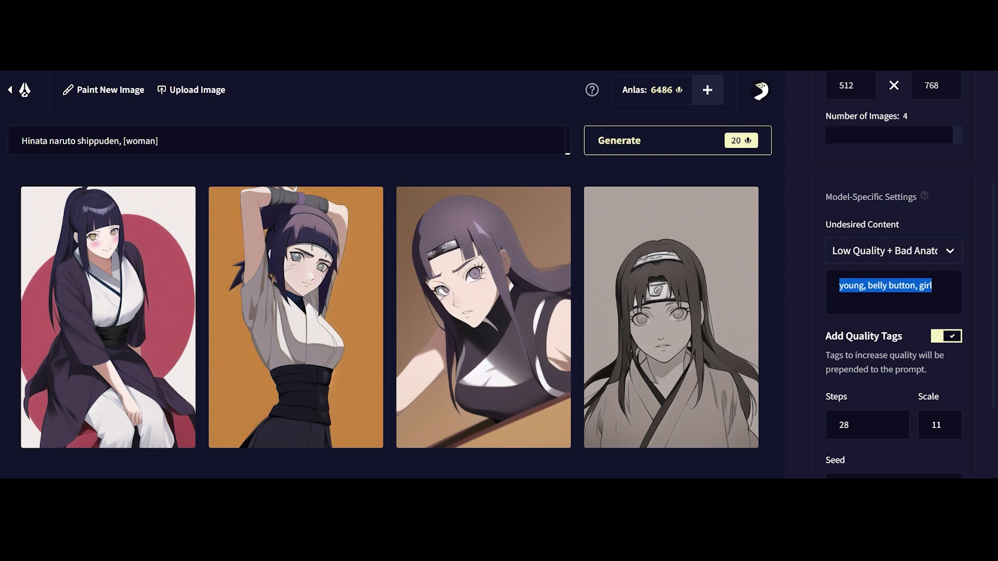
pyautogui.click(839, 286)
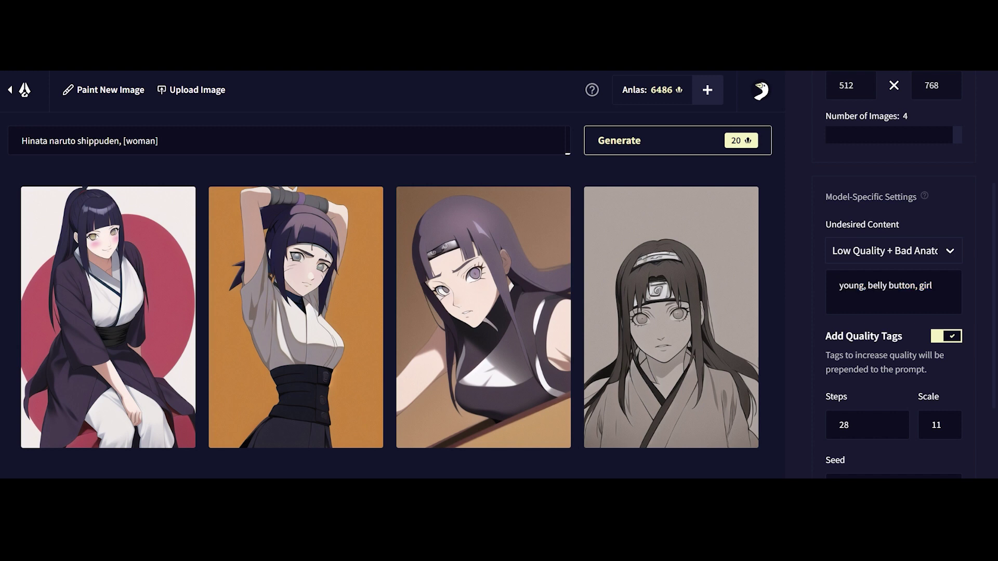
pyautogui.moveTo(865, 286); pyautogui.dragTo(839, 285)
pyautogui.moveTo(932, 286); pyautogui.dragTo(810, 280)
pyautogui.click(932, 285)
pyautogui.press('BackSpace')
pyautogui.press('BackSpace')
pyautogui.press('BackSpace')
pyautogui.press('BackSpace')
pyautogui.press('BackSpace')
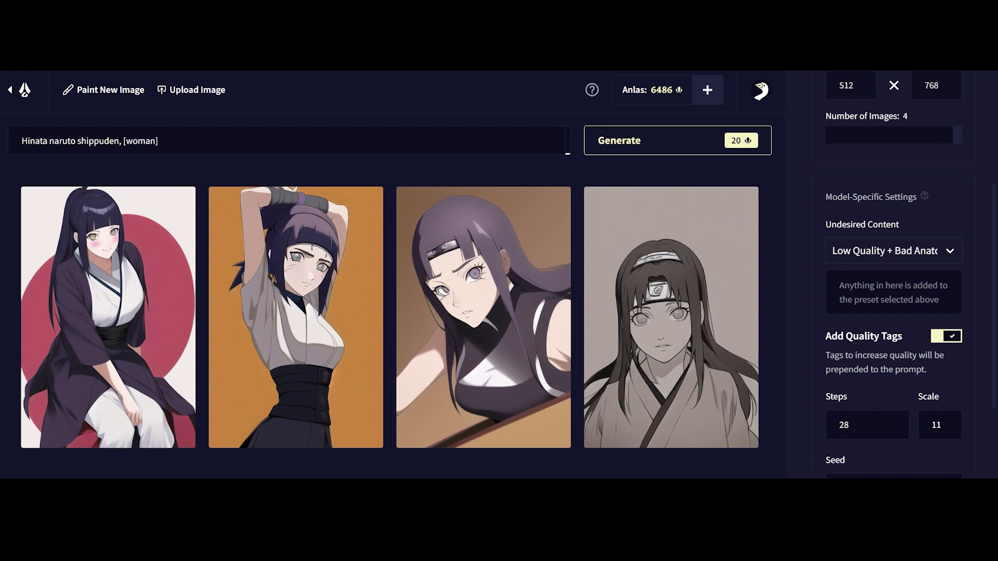
# Step: Enter 'male, tall' as undesired content
pyautogui.click(893, 292)
pyautogui.write('male')
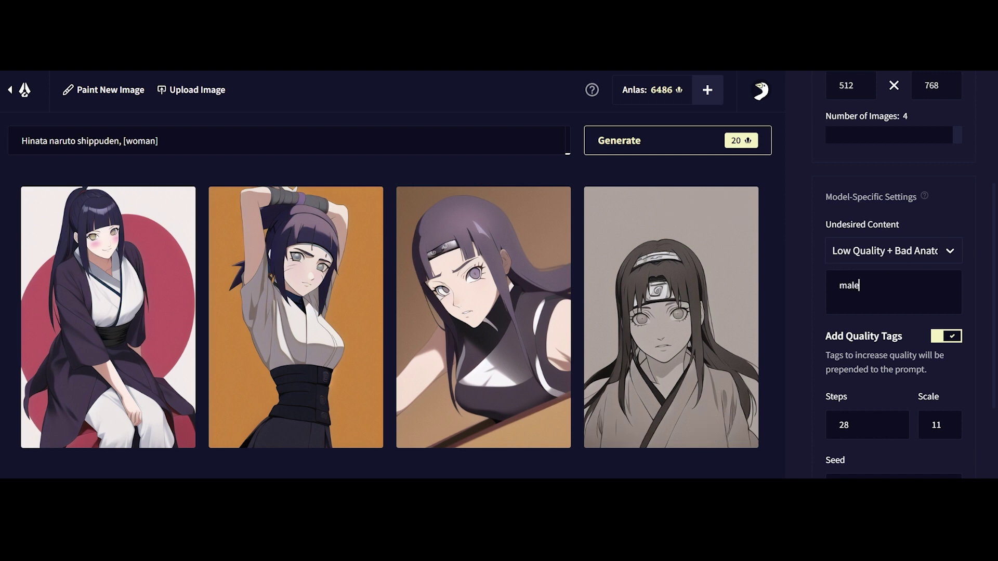
pyautogui.write(', f')
pyautogui.write(' tall')
pyautogui.scroll(-1, 880, 364)
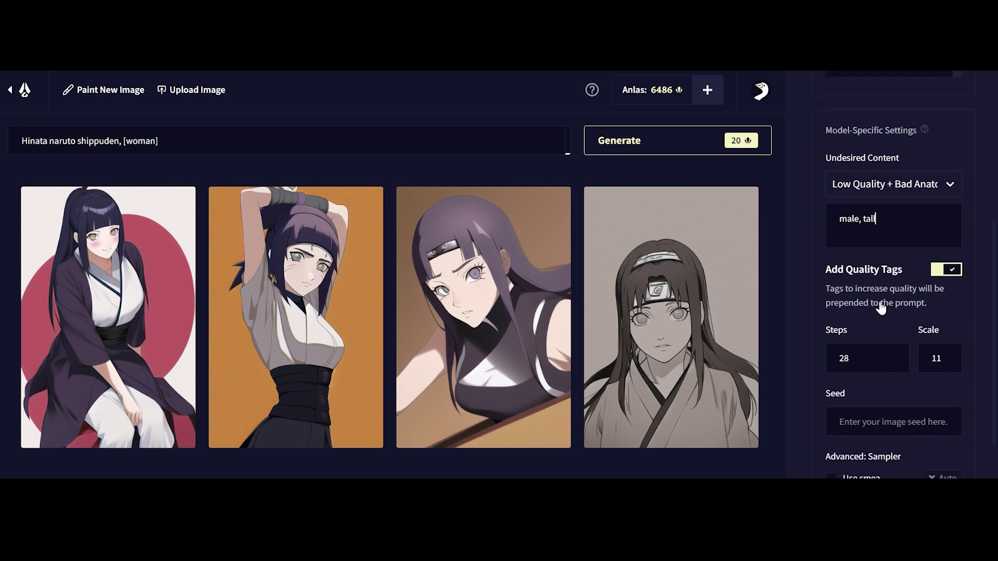
pyautogui.scroll(-1, 959, 301)
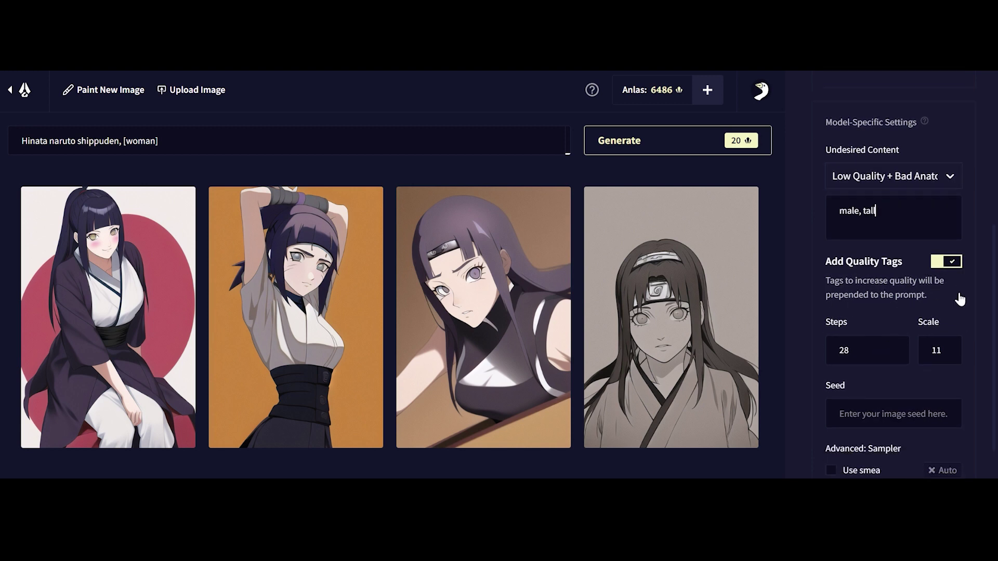
# Step: Toggle Add Quality Tags off and on, and append ', masterpiece, high quality' to the prompt
pyautogui.click(944, 218)
pyautogui.click(944, 218)
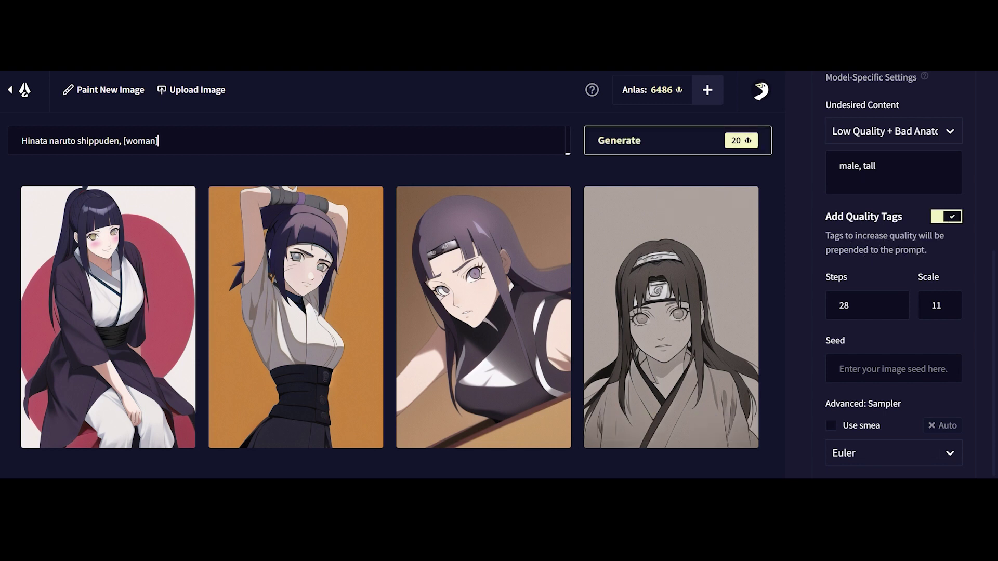
pyautogui.write(', masterpiece, high quality')
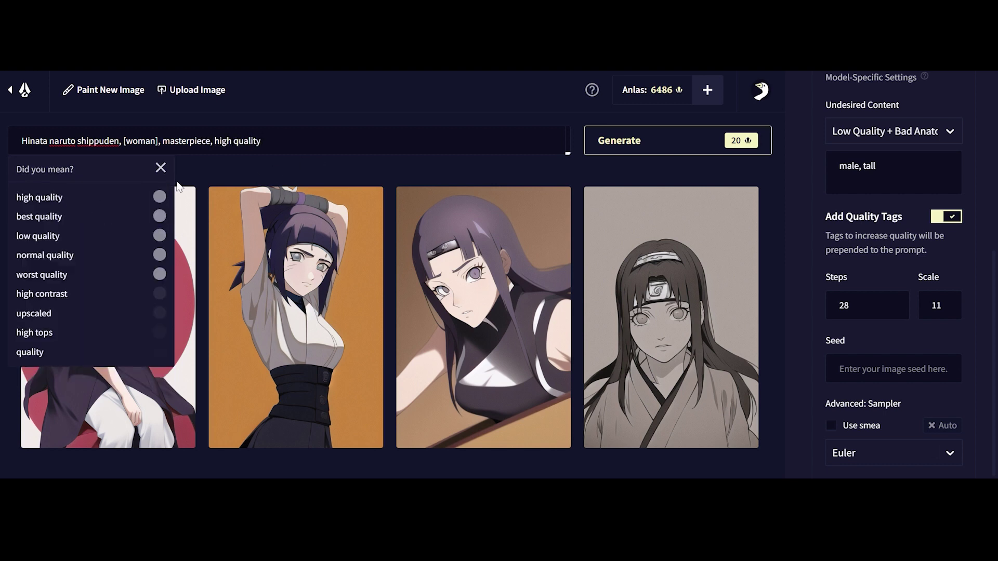
# Step: Close the Did you mean? suggestions and toggle Add Quality Tags off and back on
pyautogui.click(161, 168)
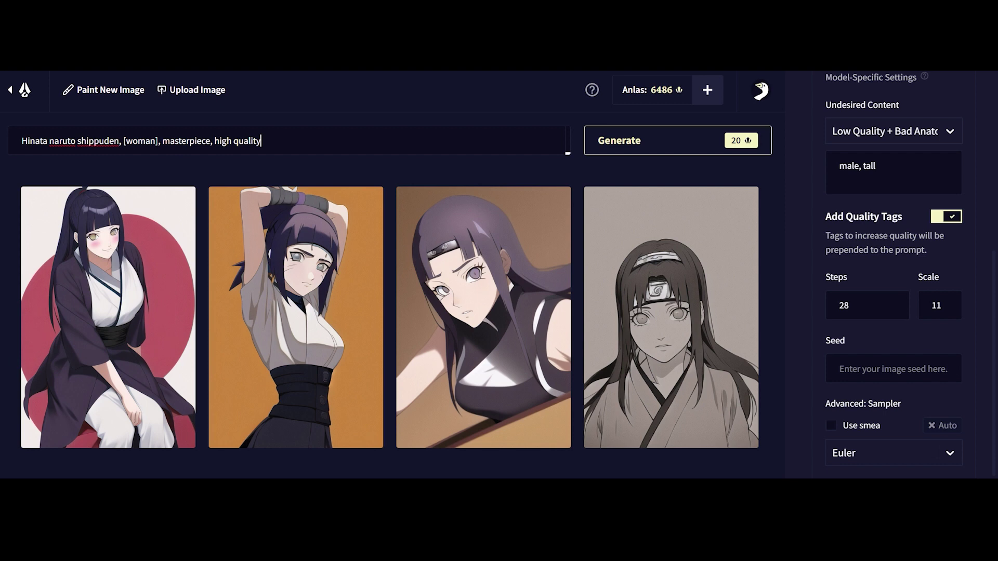
pyautogui.moveTo(261, 141); pyautogui.dragTo(162, 141)
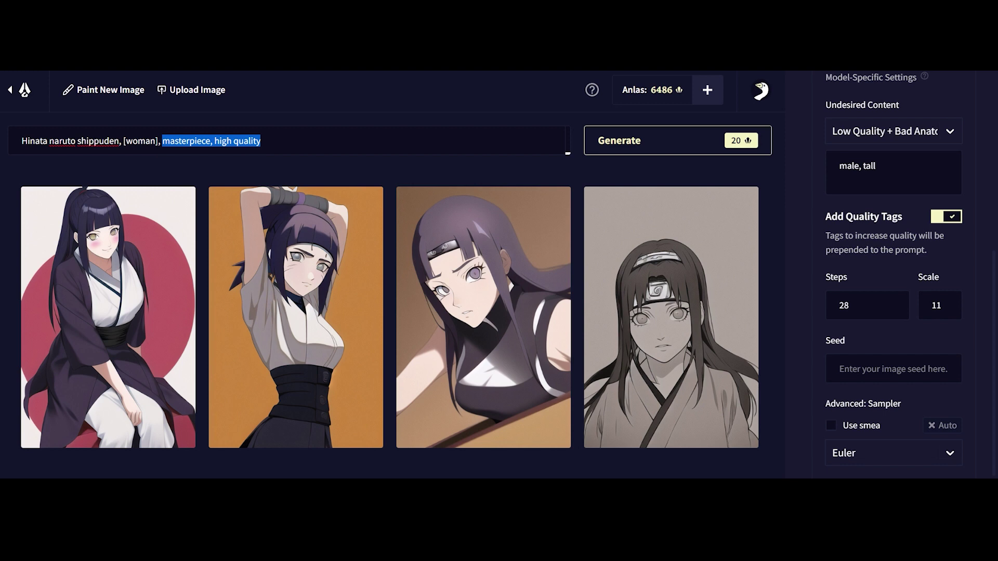
pyautogui.moveTo(261, 141); pyautogui.dragTo(175, 140)
pyautogui.click(925, 226)
pyautogui.click(919, 226)
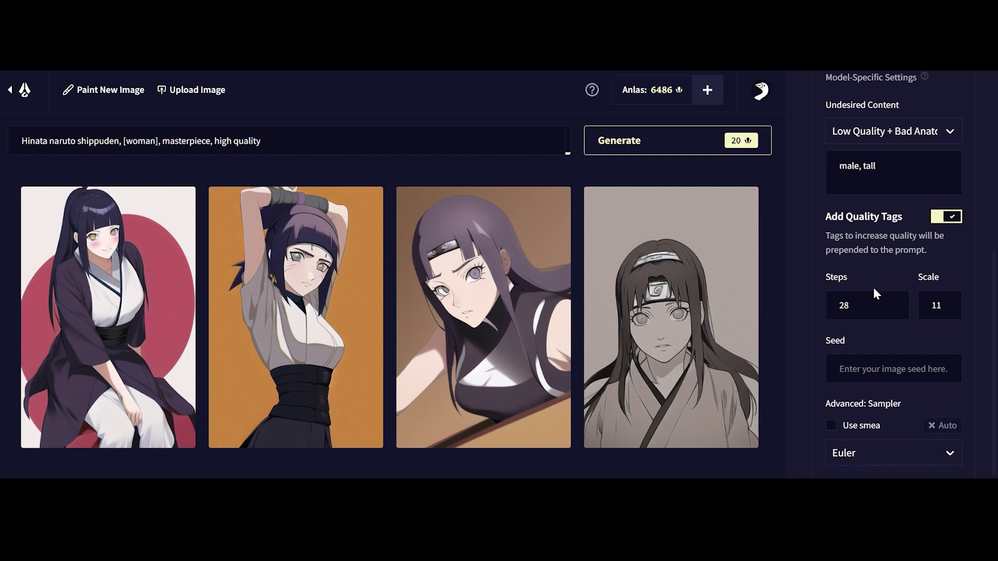
pyautogui.doubleClick(843, 305)
pyautogui.write('28')
pyautogui.click(852, 305)
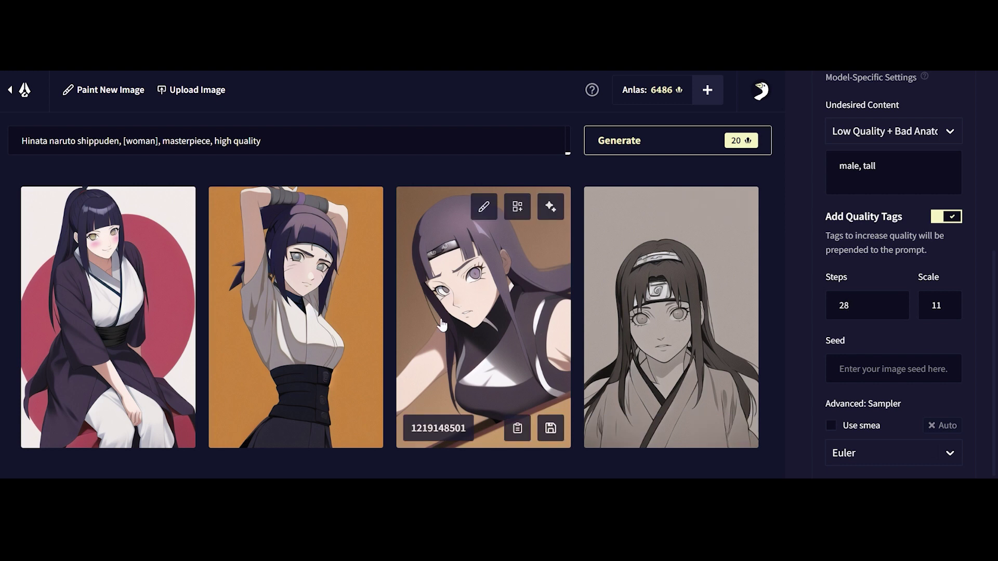
pyautogui.moveTo(353, 297)
pyautogui.moveTo(688, 292)
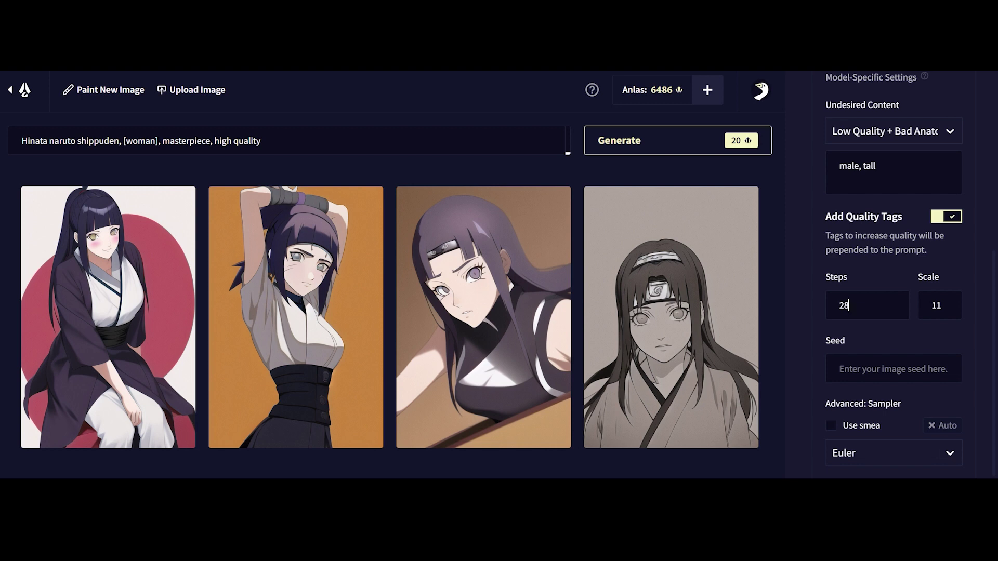
pyautogui.doubleClick(842, 305)
pyautogui.doubleClick(937, 305)
pyautogui.moveTo(598, 356)
pyautogui.moveTo(262, 141); pyautogui.dragTo(20, 141)
pyautogui.click(990, 333)
# Step: Change the sampler from Euler to Euler Ancestral, then reopen the sampler list
pyautogui.moveTo(753, 343)
pyautogui.click(884, 459)
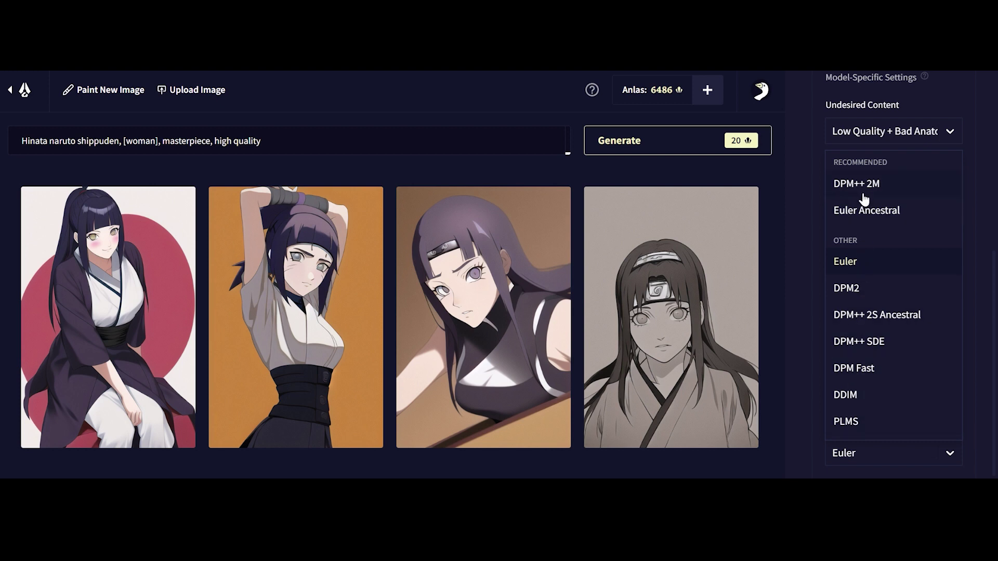
pyautogui.click(858, 218)
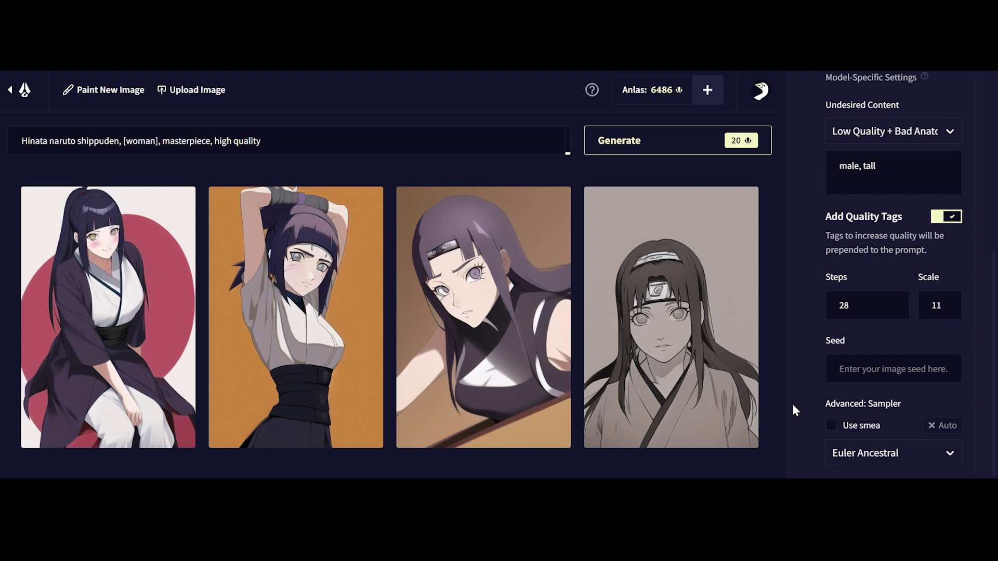
pyautogui.click(878, 452)
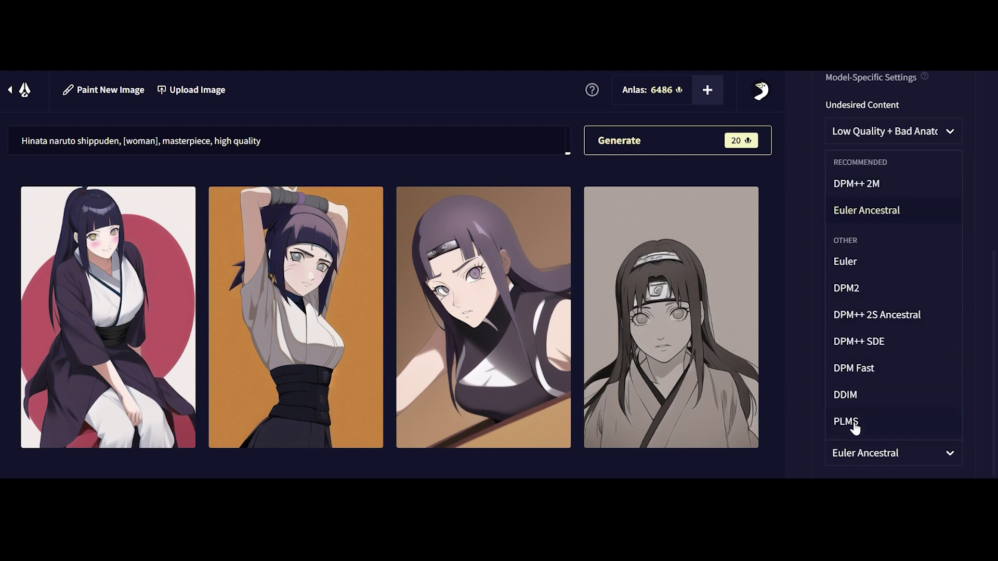
# Step: Switch the sampler back to Euler and open Enhance for the portrait at magnitude 3
pyautogui.click(841, 265)
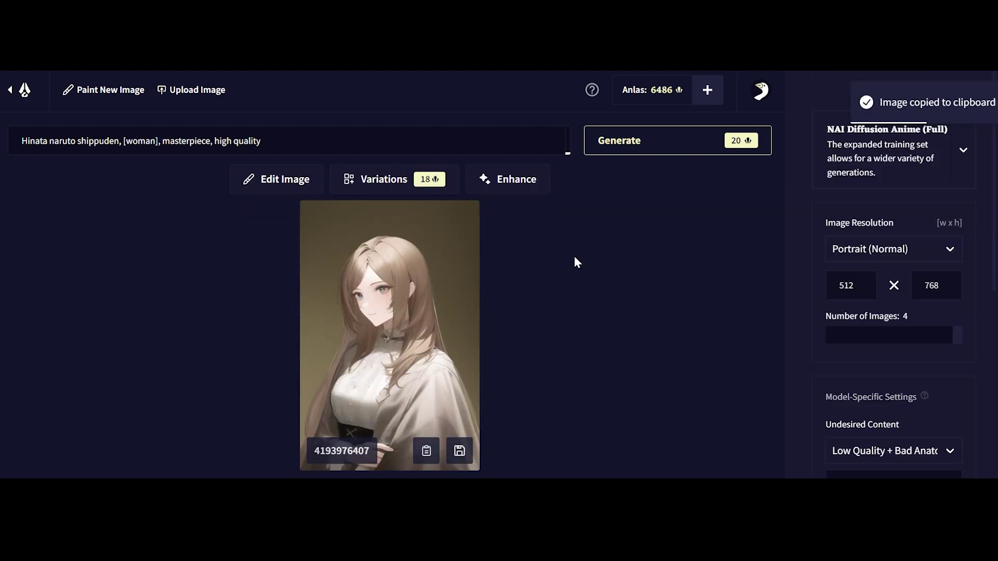
pyautogui.click(516, 188)
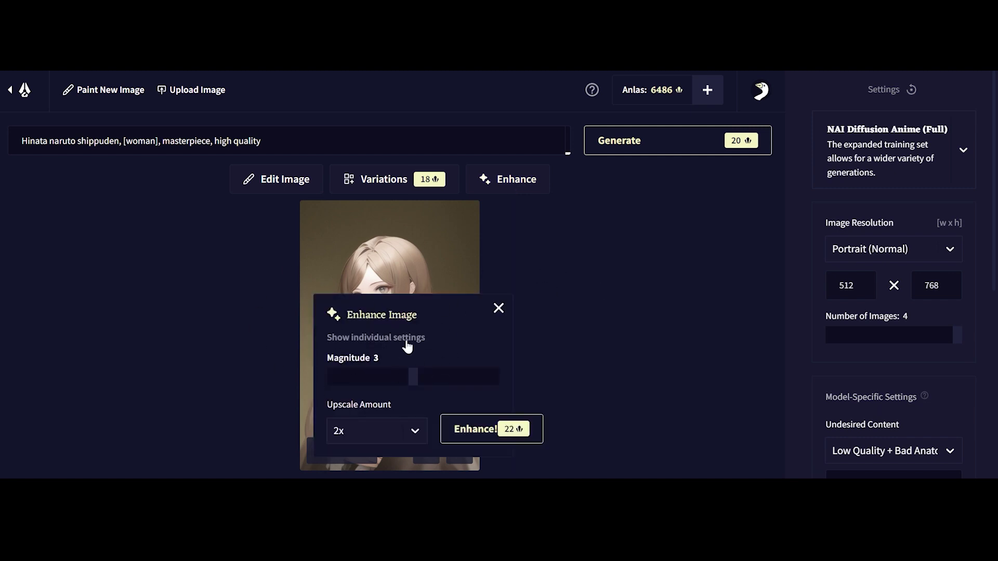
pyautogui.moveTo(414, 376)
pyautogui.mouseDown()
pyautogui.moveTo(383, 378)
pyautogui.moveTo(413, 377)
pyautogui.mouseUp()
# Step: Set the Enhance upscale amount to 1.5x
pyautogui.click(394, 429)
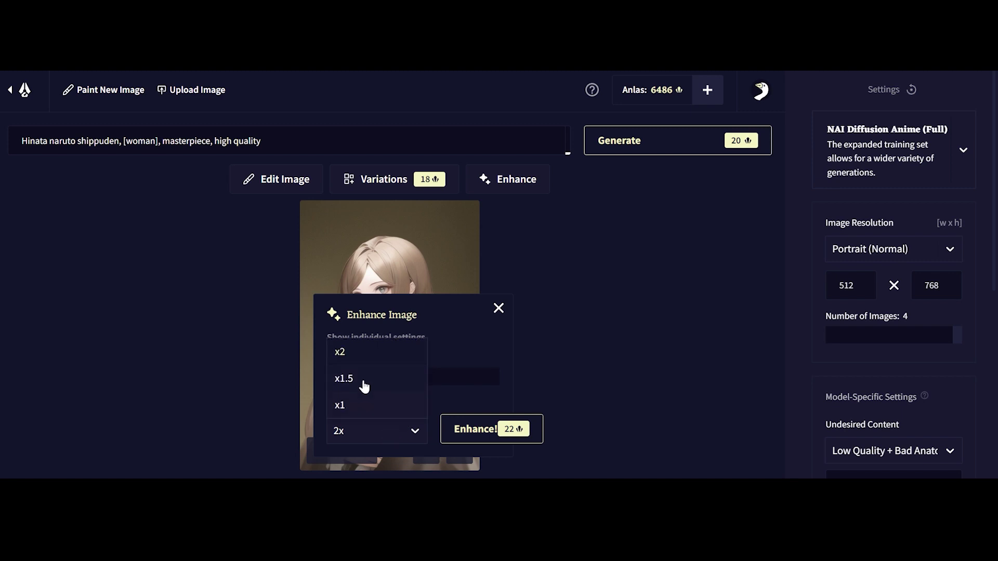
pyautogui.click(363, 380)
pyautogui.click(379, 430)
pyautogui.click(373, 405)
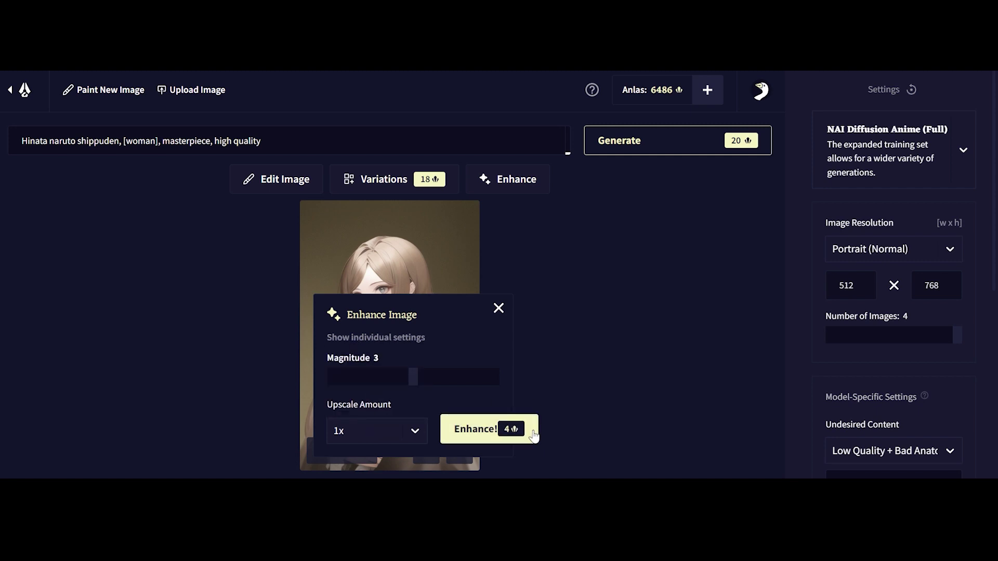
pyautogui.click(344, 379)
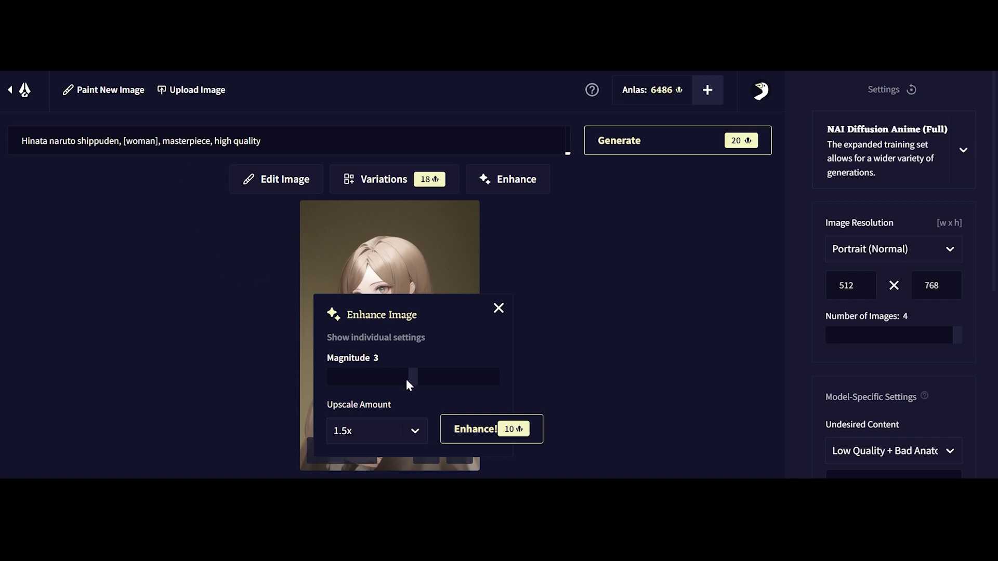
# Step: Reopen the Enhance Image dialog and reveal the individual strength and noise settings
pyautogui.click(499, 311)
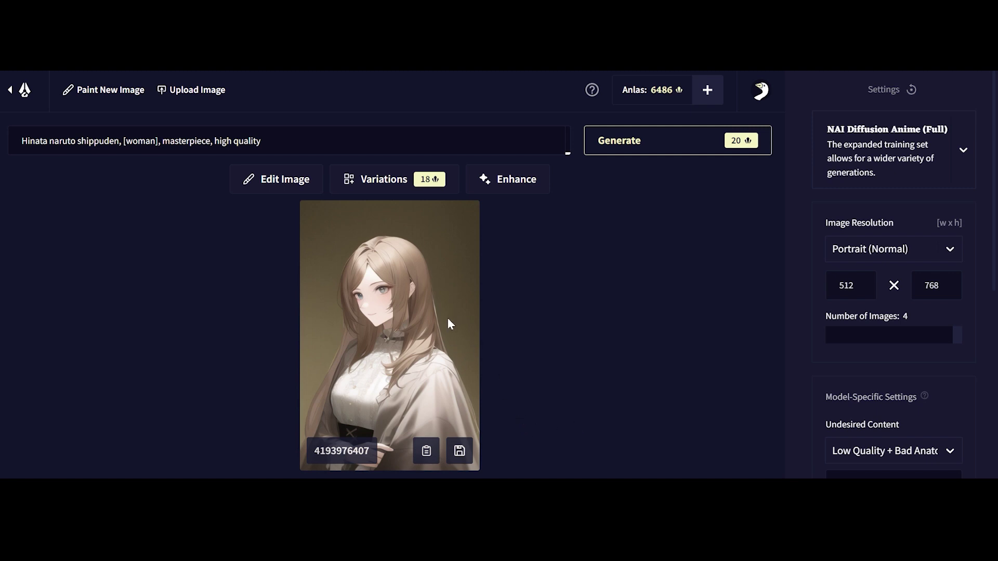
pyautogui.click(503, 188)
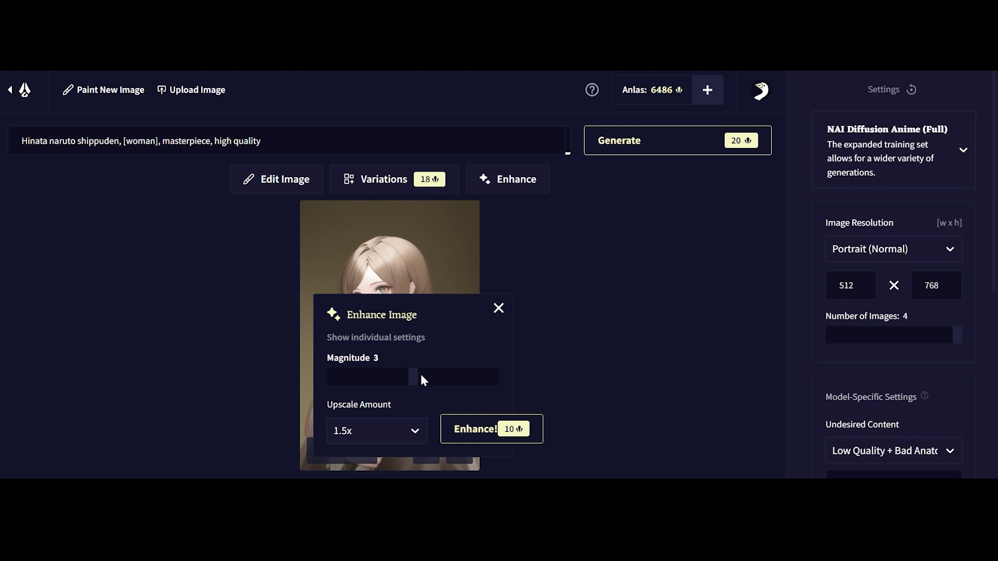
pyautogui.click(381, 344)
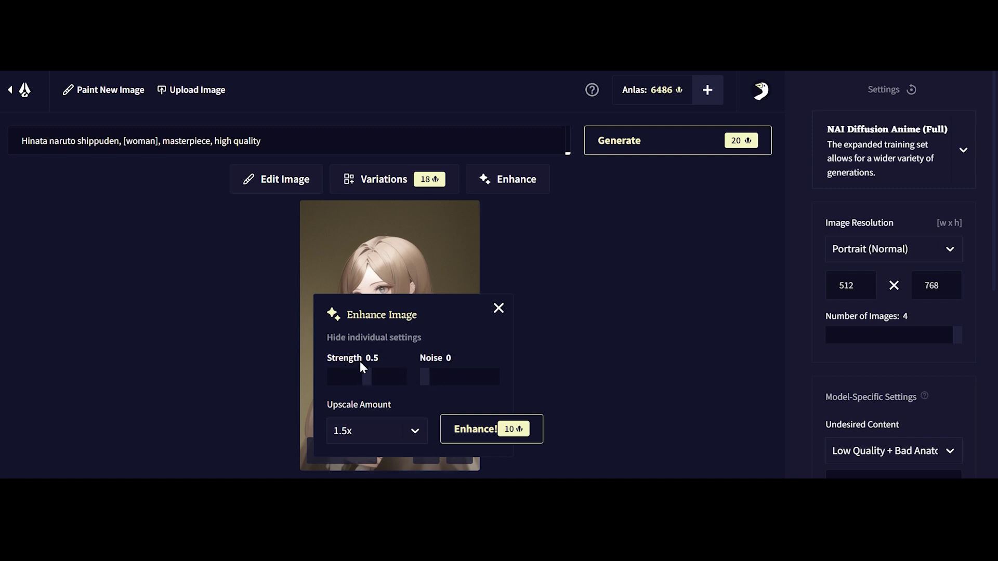
pyautogui.click(390, 342)
pyautogui.click(403, 340)
# Step: Lower enhance strength to 0.27 and raise the noise, cutting the cost to 6 Anlas
pyautogui.moveTo(378, 370)
pyautogui.mouseDown()
pyautogui.moveTo(349, 384)
pyautogui.moveTo(372, 378)
pyautogui.mouseUp()
pyautogui.moveTo(448, 379); pyautogui.dragTo(438, 379)
pyautogui.moveTo(379, 385); pyautogui.dragTo(352, 384)
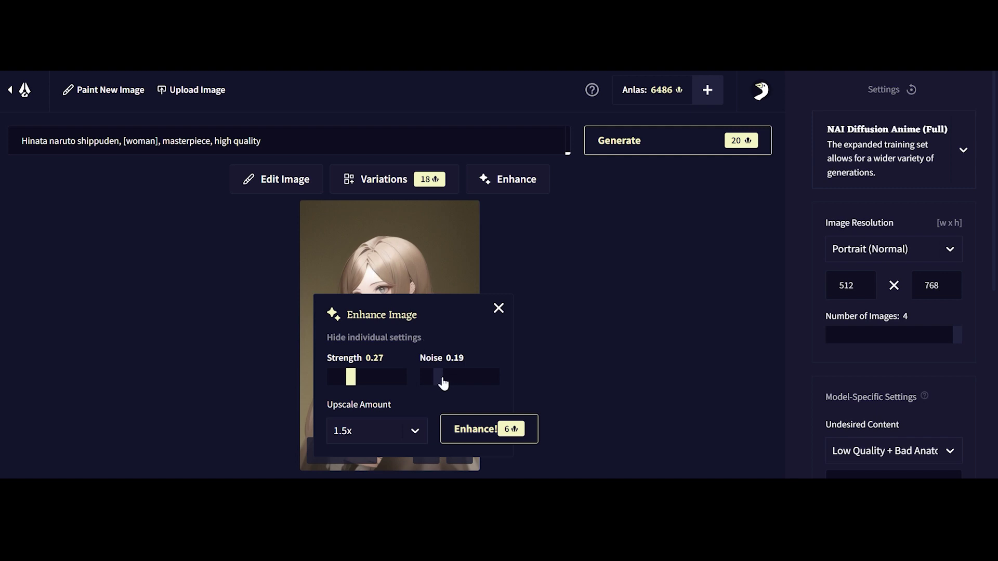
pyautogui.moveTo(443, 383); pyautogui.dragTo(464, 378)
# Step: Return to the single magnitude setting and close the Enhance dialog without enhancing
pyautogui.click(414, 339)
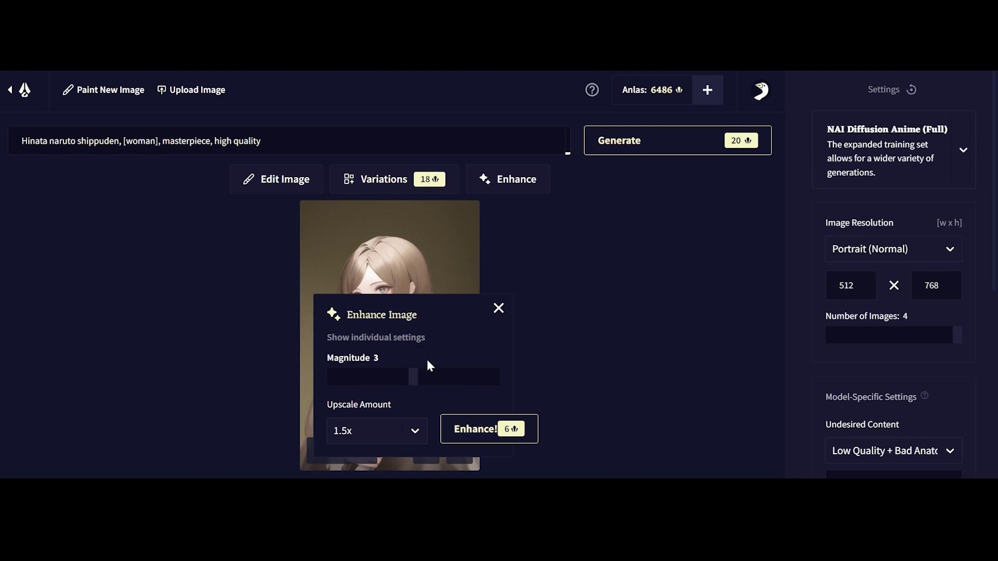
pyautogui.click(700, 321)
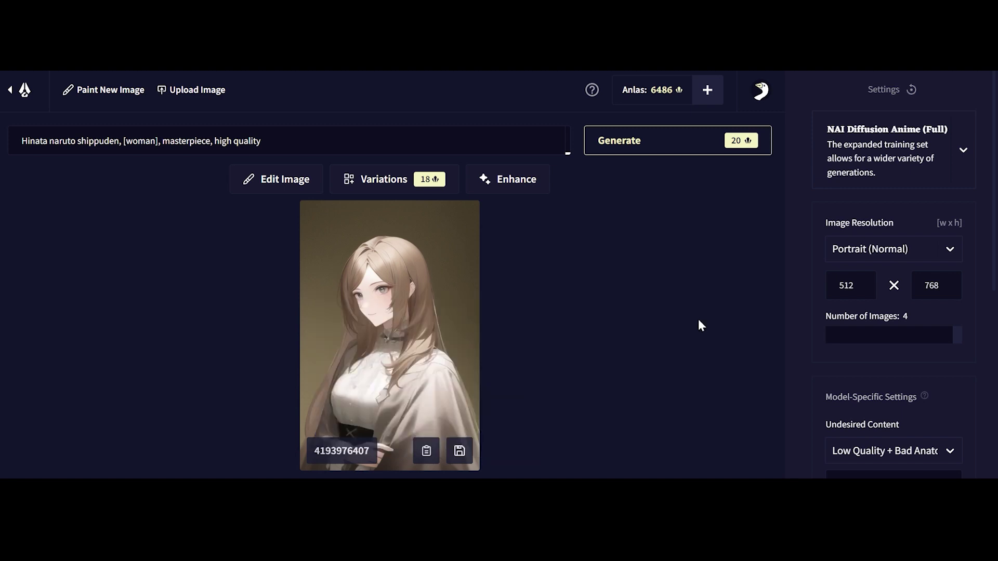